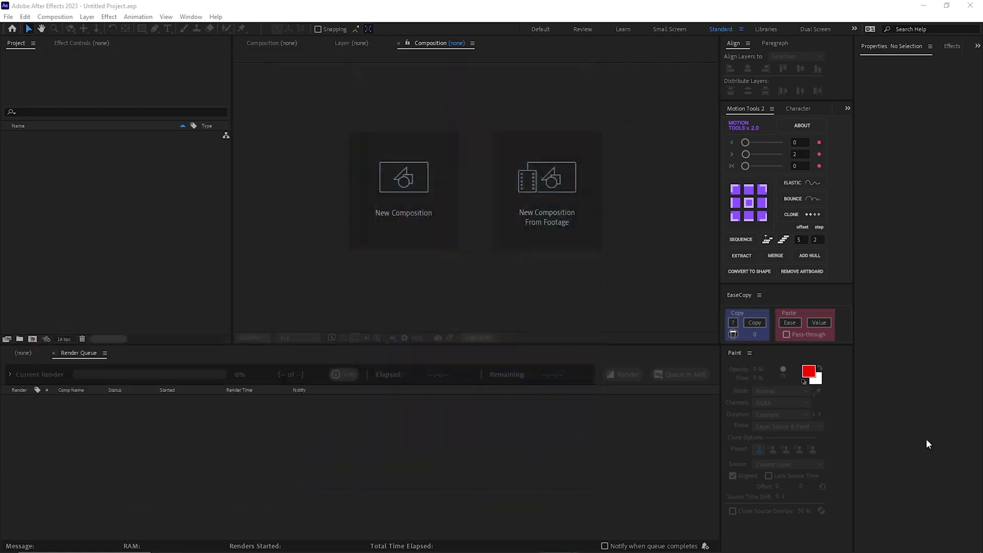
Import the woman-in-silk MP4, build a composition from it, and end the work area near 8 seconds.
left_click_drag(928, 443, 113, 208)
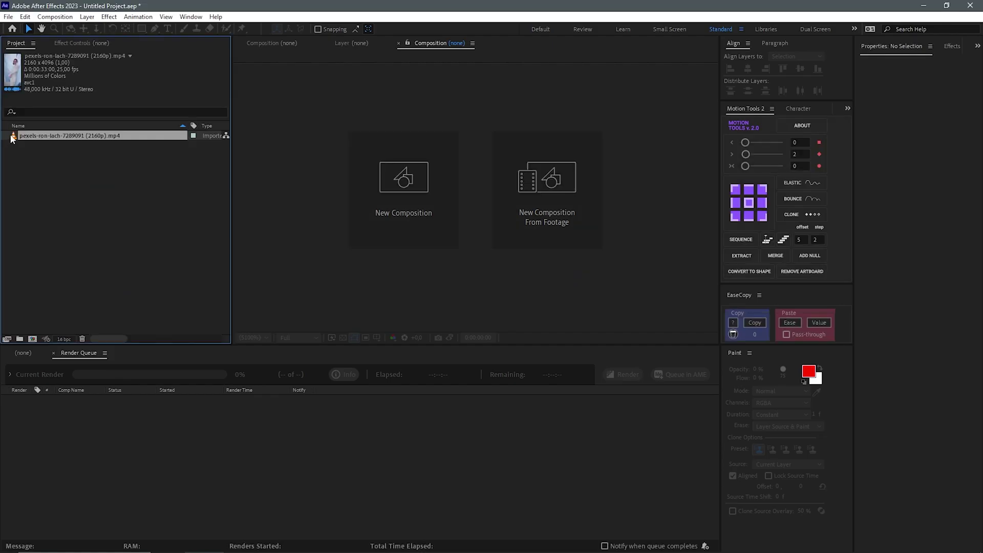
left_click_drag(29, 171, 34, 340)
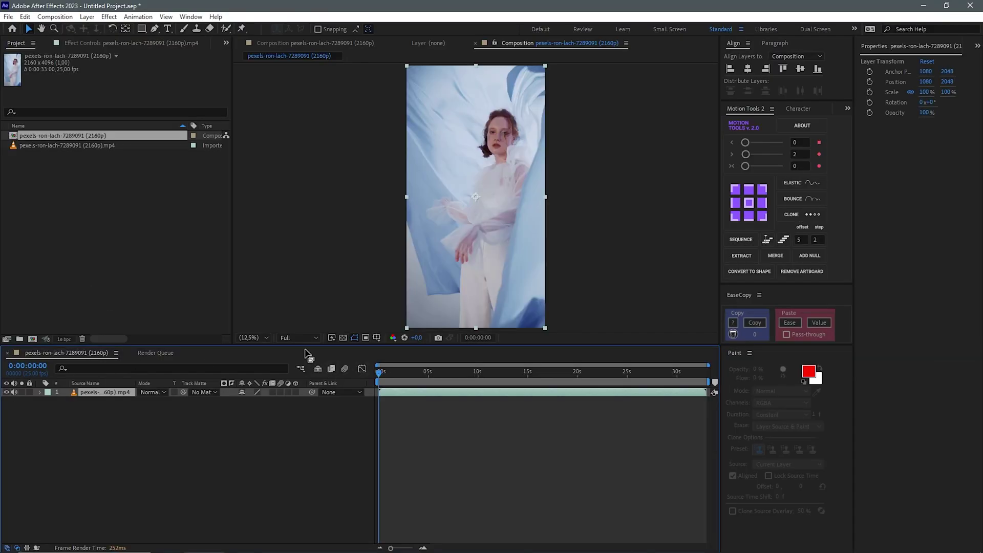
left_click_drag(306, 352, 306, 433)
left_click_drag(486, 456, 480, 457)
key("n")
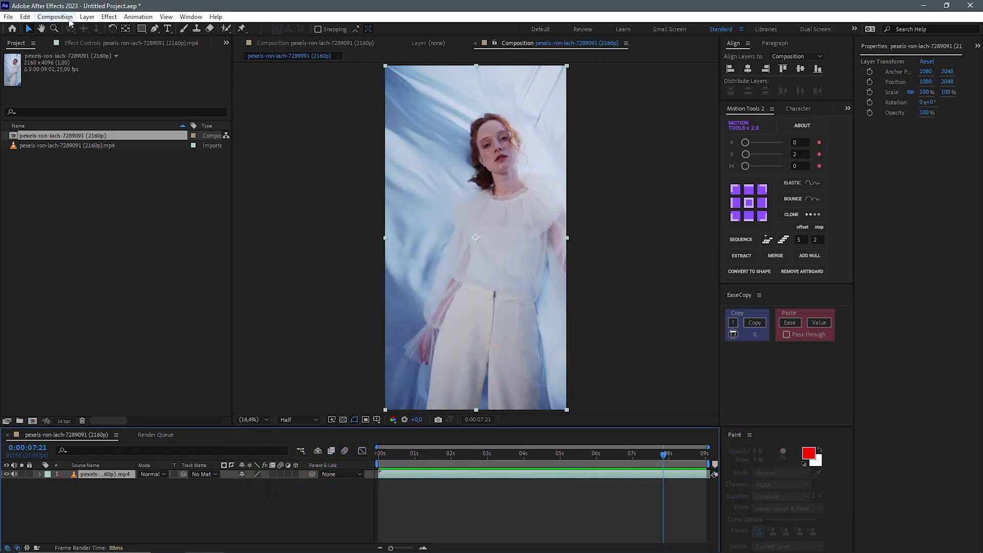
Queue the composition with a PNG Sequence output module and start rendering the frames.
left_click(55, 17)
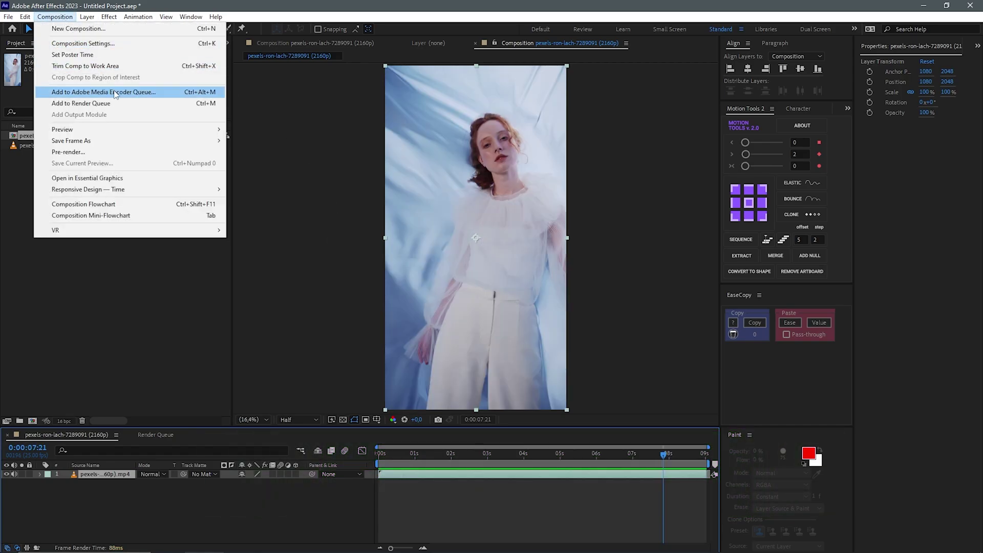
left_click(123, 104)
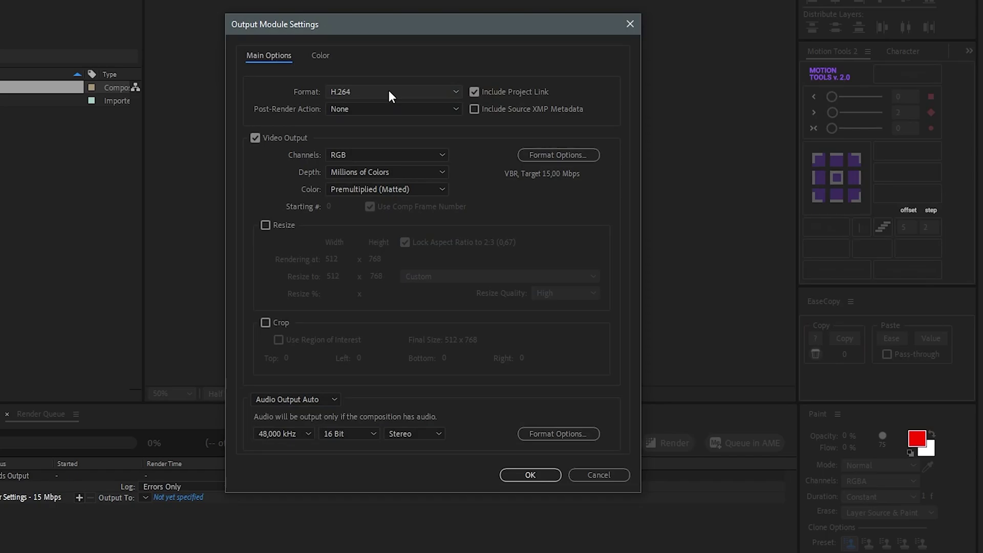
left_click(416, 142)
left_click(368, 228)
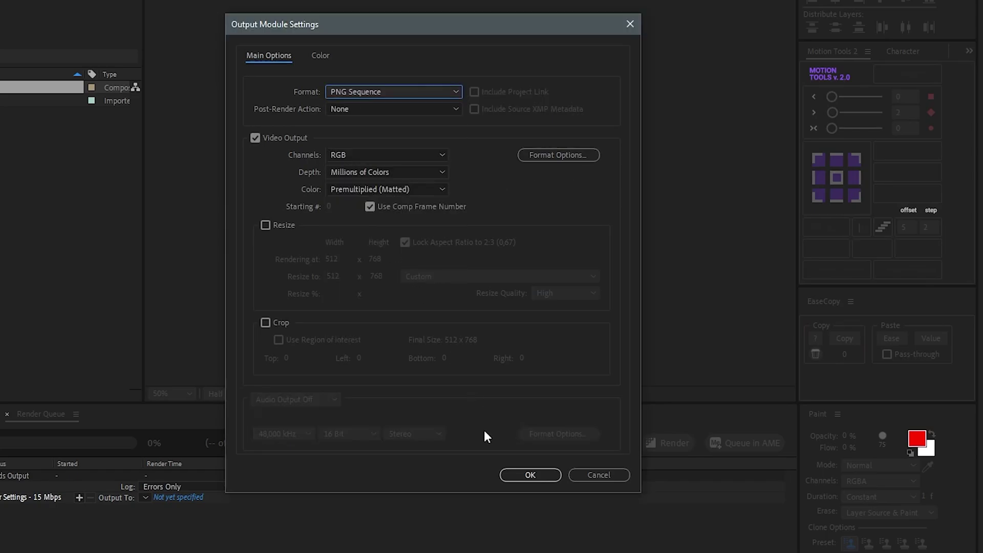
left_click(505, 476)
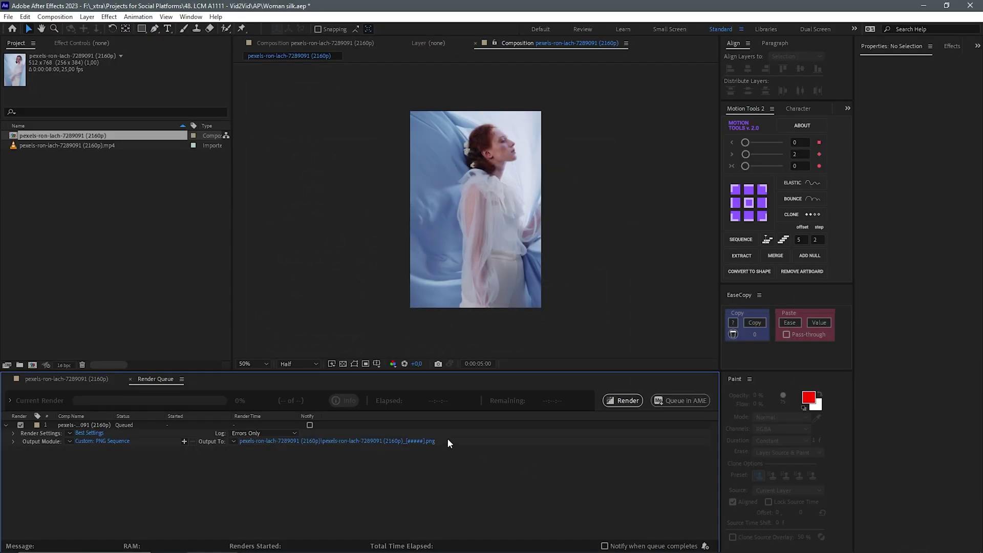
left_click(622, 401)
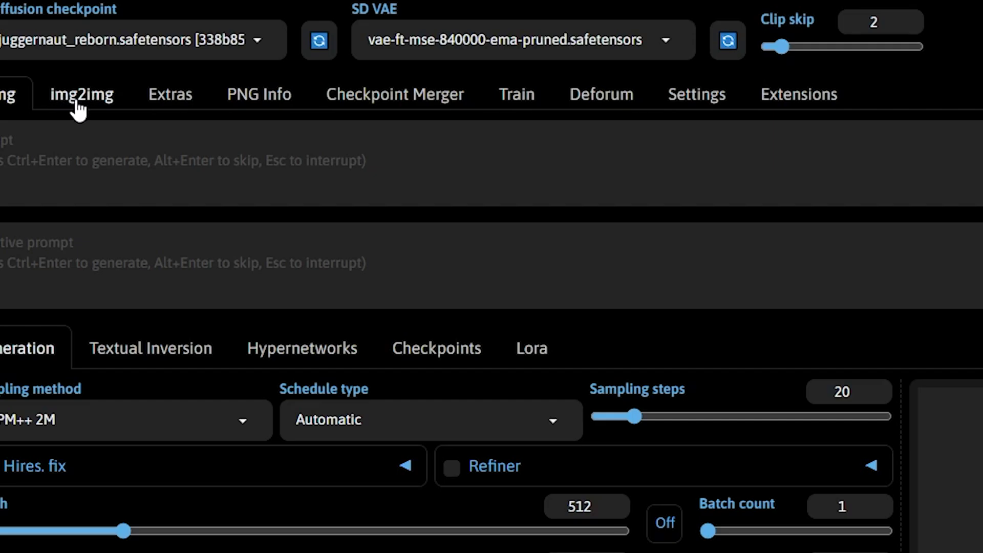
Drag the first PNG frame from the rendered frames folder onto the img2img input area.
left_click(78, 108)
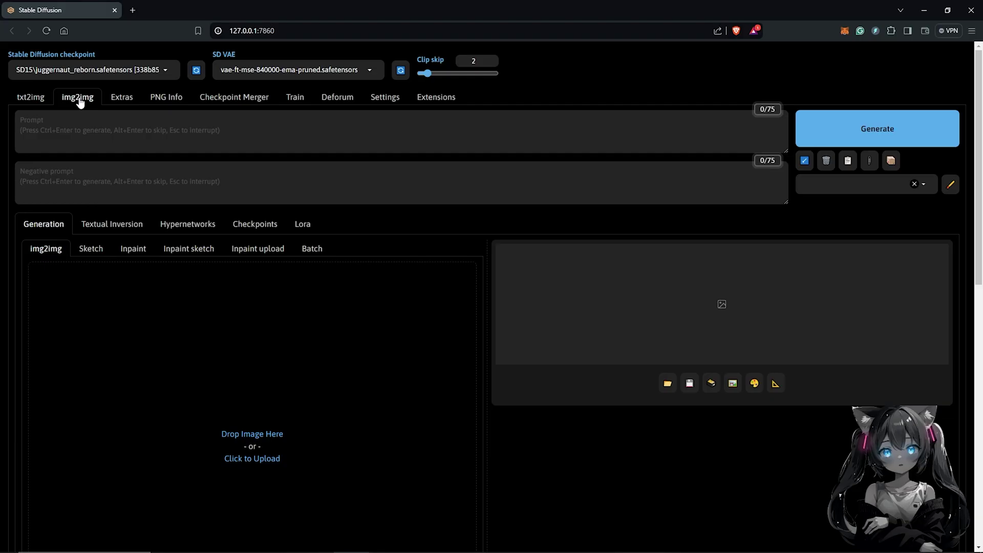
scroll(472, 263, "down", 3)
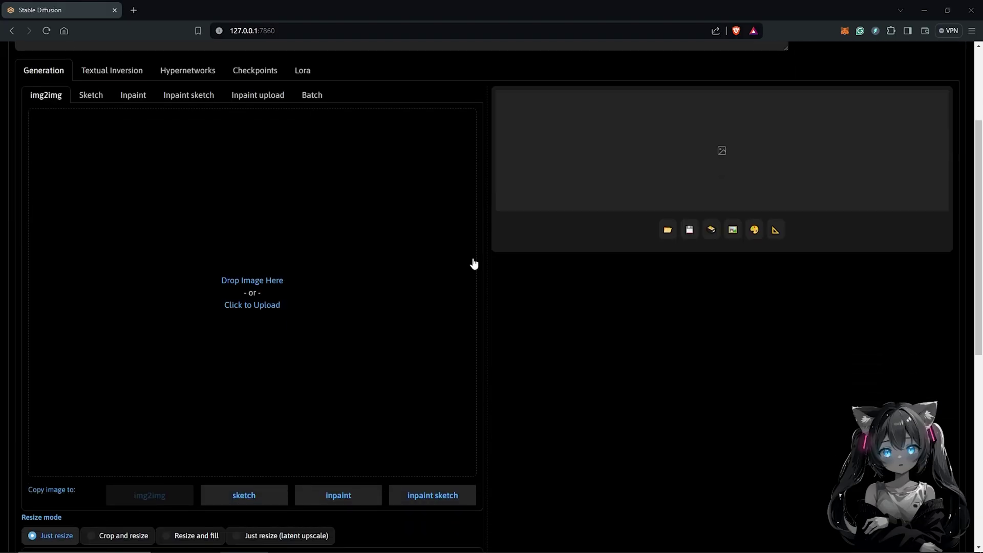
key("alt+Tab")
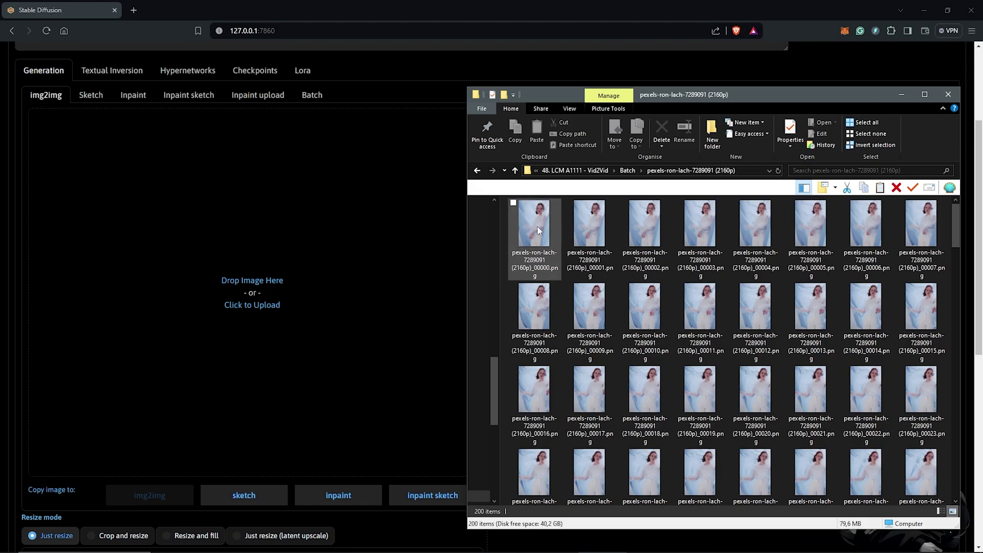
left_click_drag(536, 226, 257, 293)
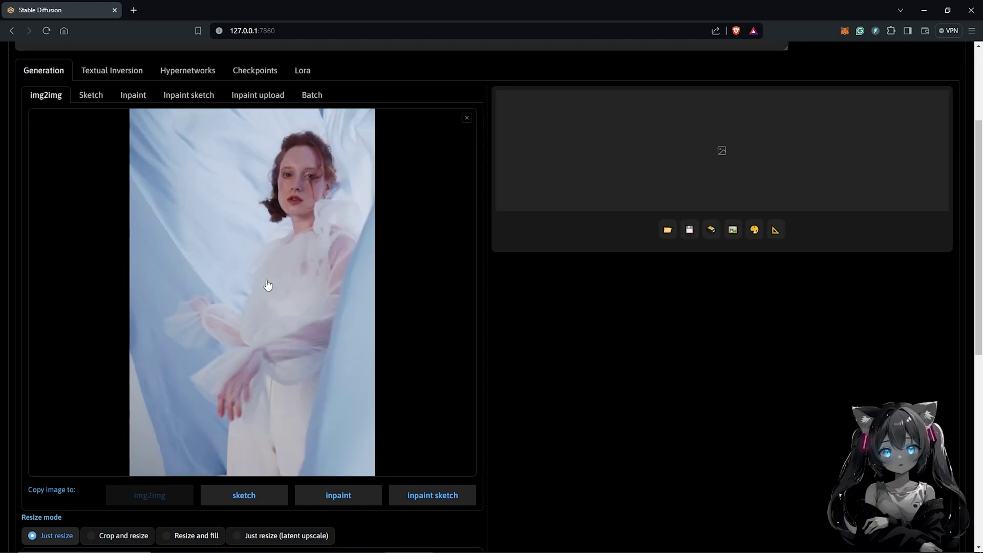
scroll(436, 275, "up", 3)
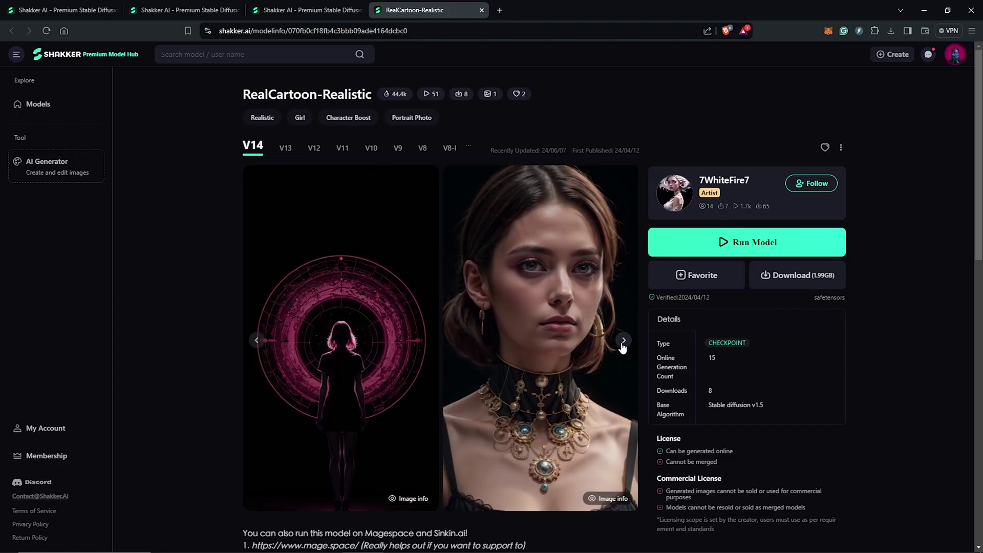
Close the RealCartoon-Realistic model page and scroll down the Shakker AI model listing.
left_click(621, 342)
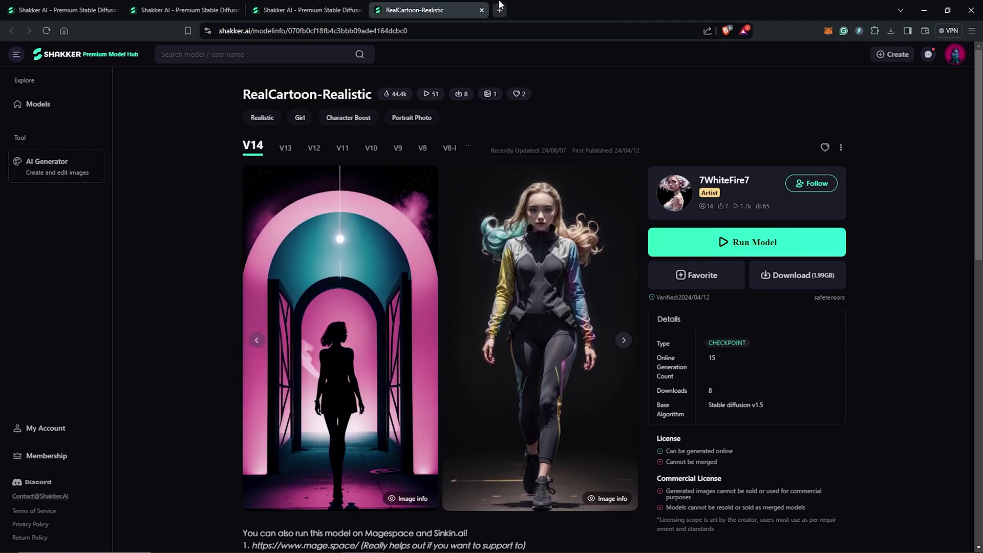
left_click(482, 10)
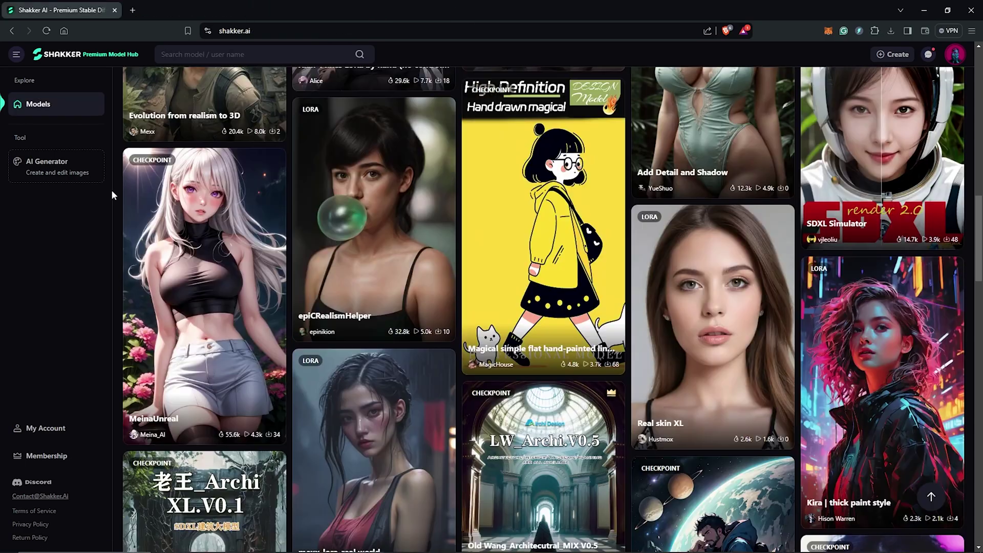
scroll(113, 195, "down", 7)
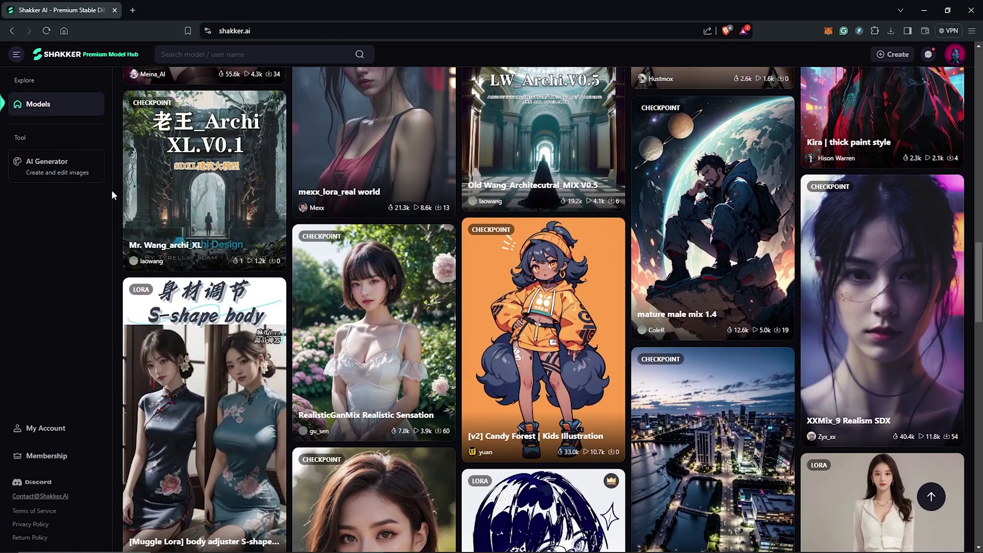
scroll(112, 193, "down", 7)
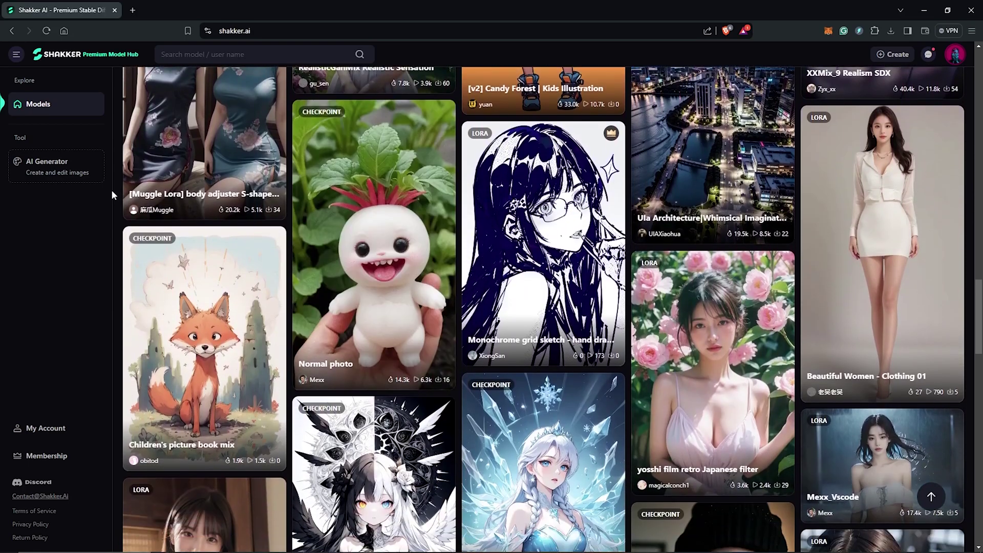
scroll(111, 195, "down", 2)
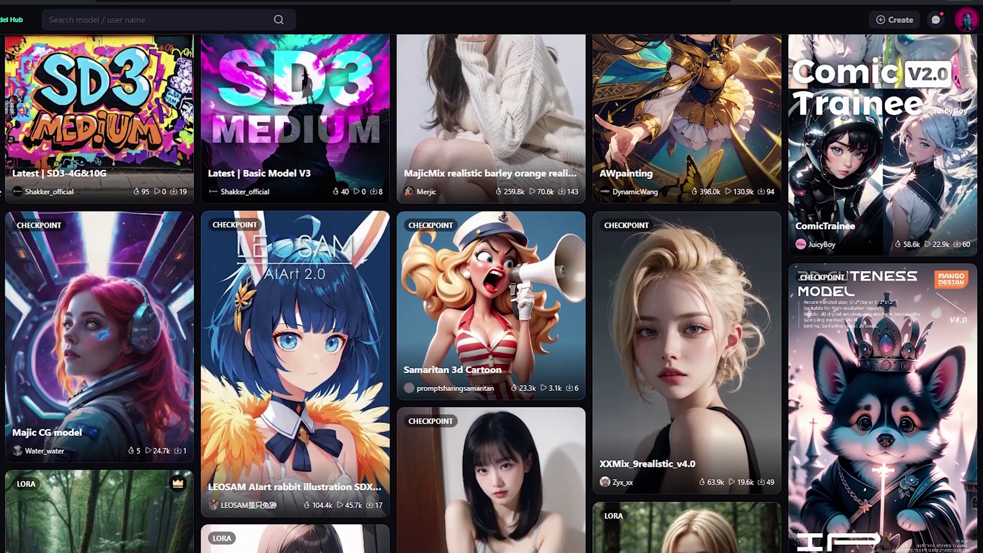
scroll(492, 277, "down", 15)
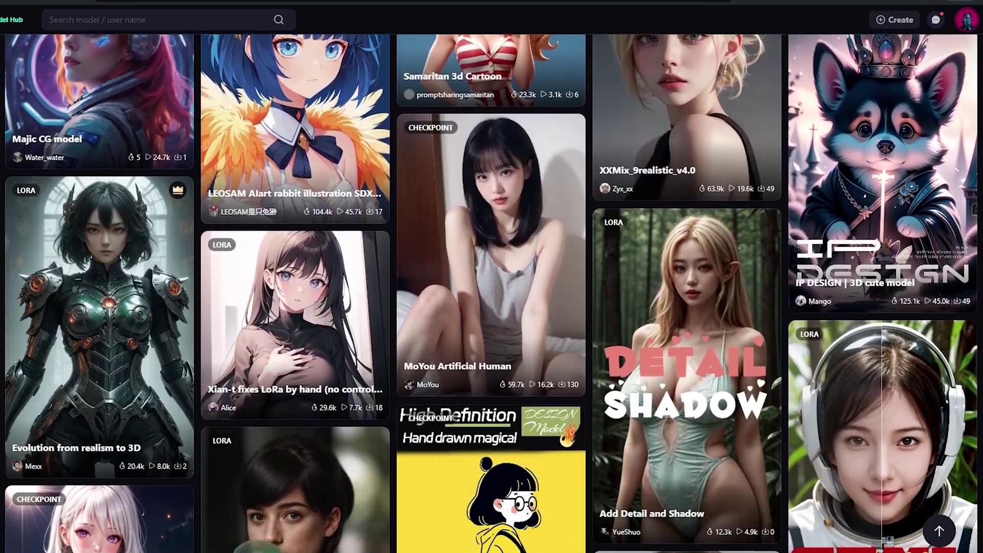
scroll(491, 277, "down", 6)
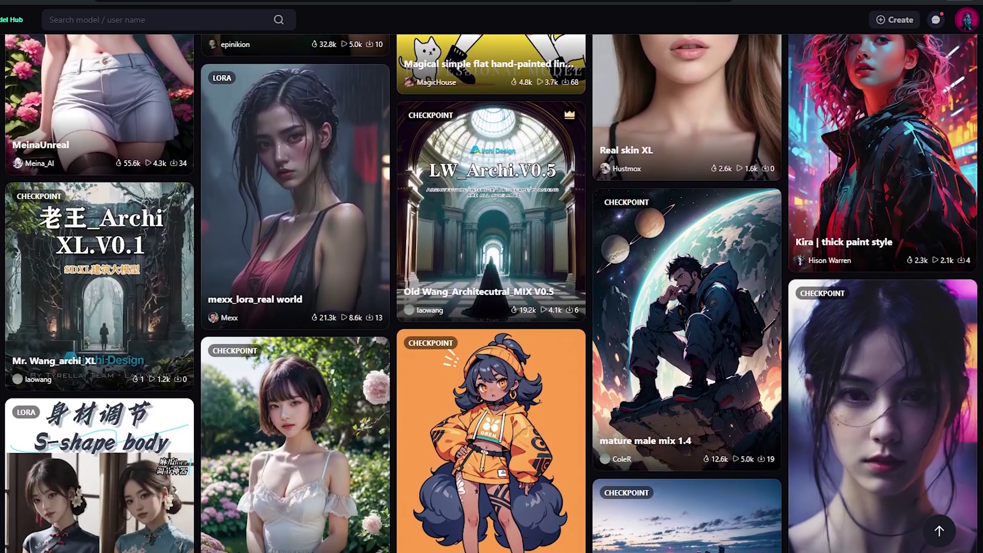
scroll(491, 276, "down", 8)
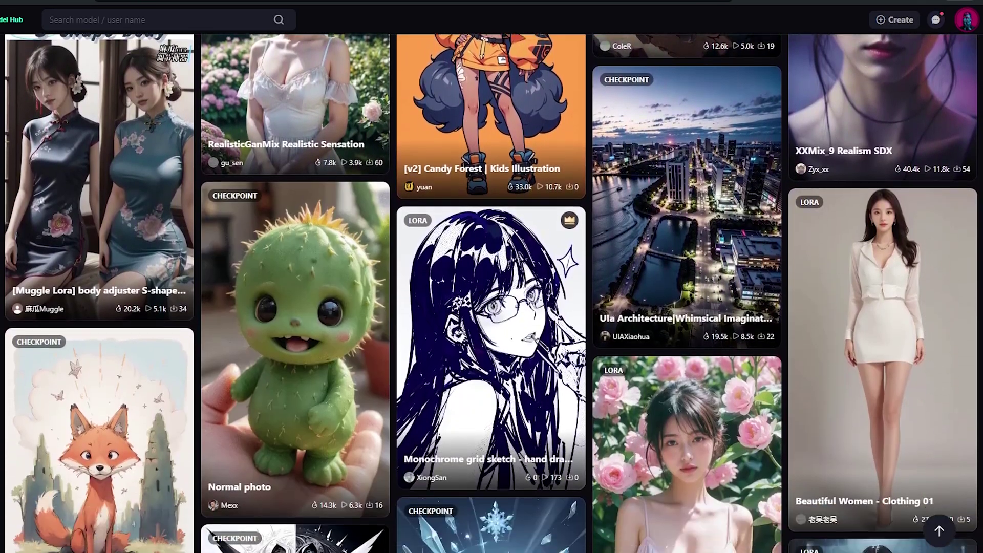
Browse the Photography, Illustration, Architecture, Anime and Flat categories, then view the Membership plans.
left_click(174, 234)
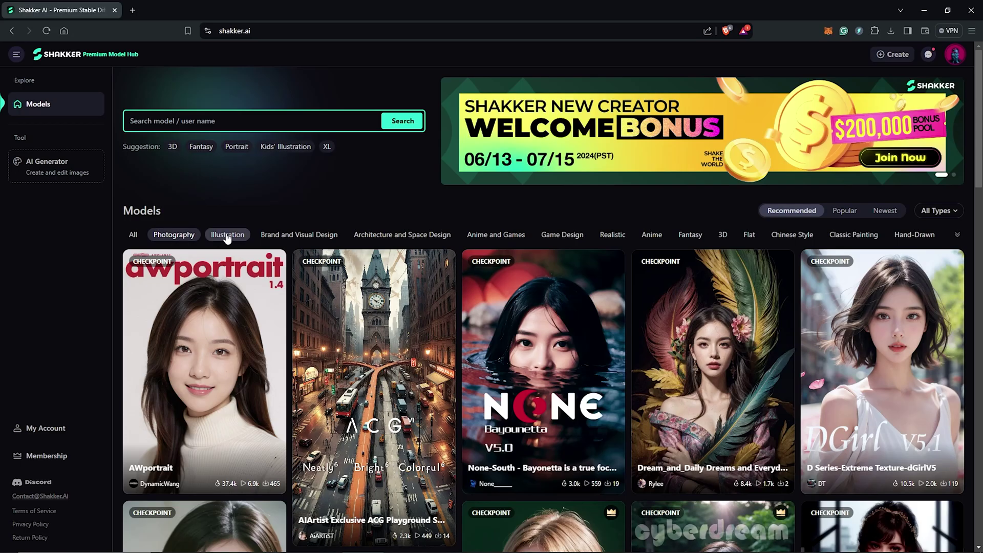
left_click(226, 235)
scroll(261, 237, "down", 2)
left_click(402, 118)
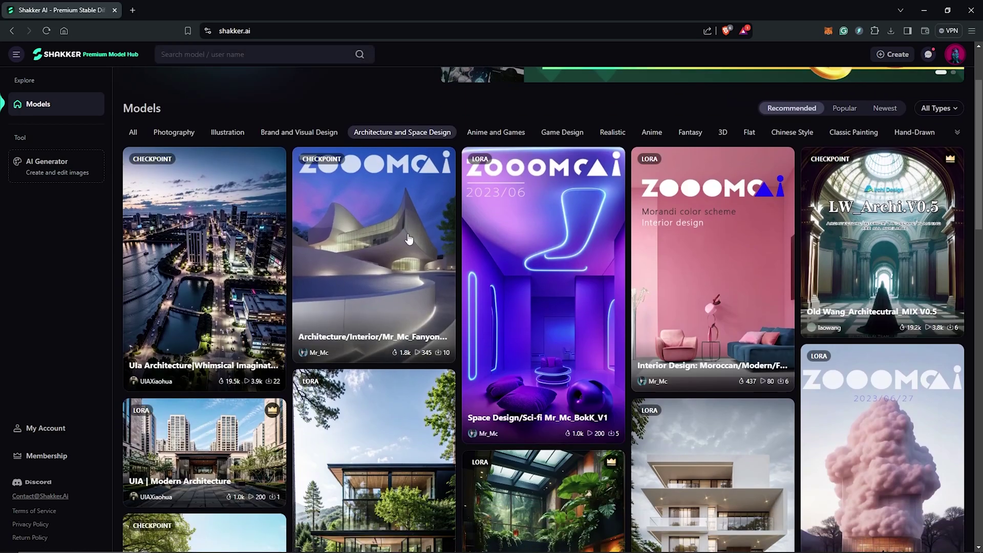
left_click(652, 119)
left_click(749, 118)
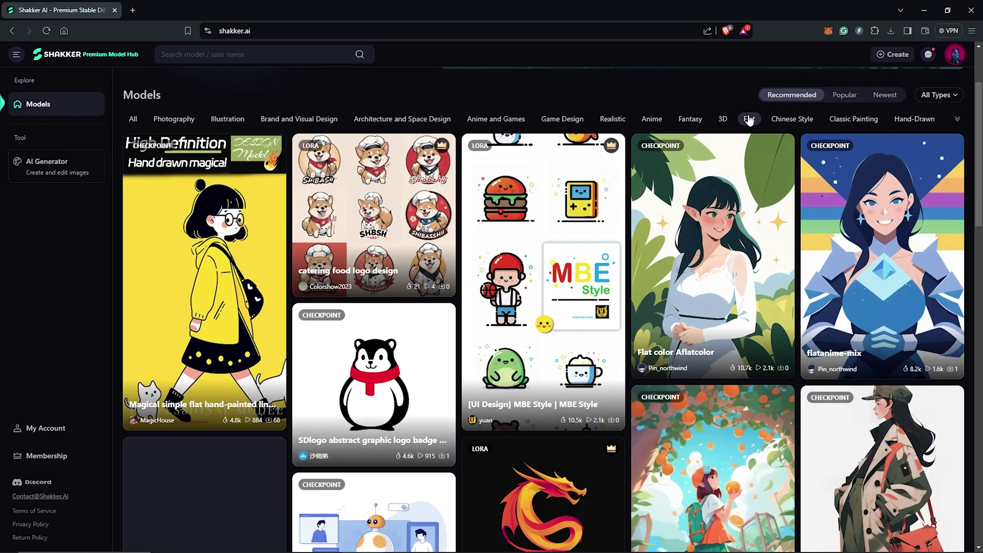
left_click(957, 119)
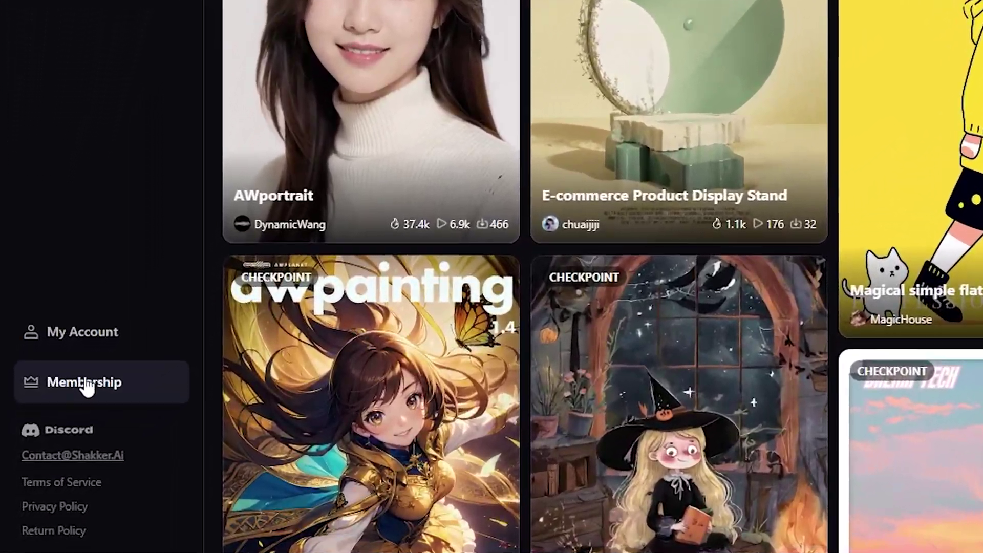
left_click(105, 386)
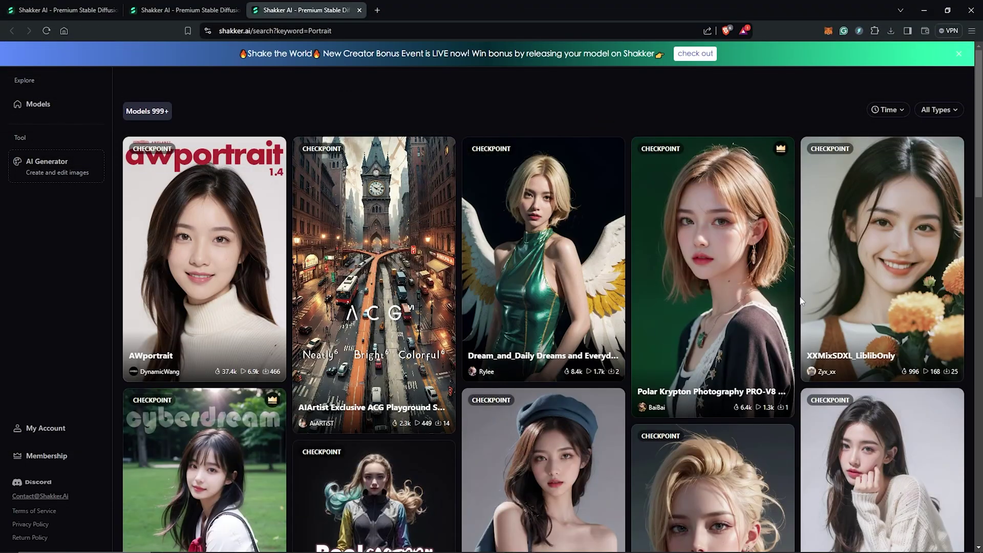
scroll(802, 301, "down", 3)
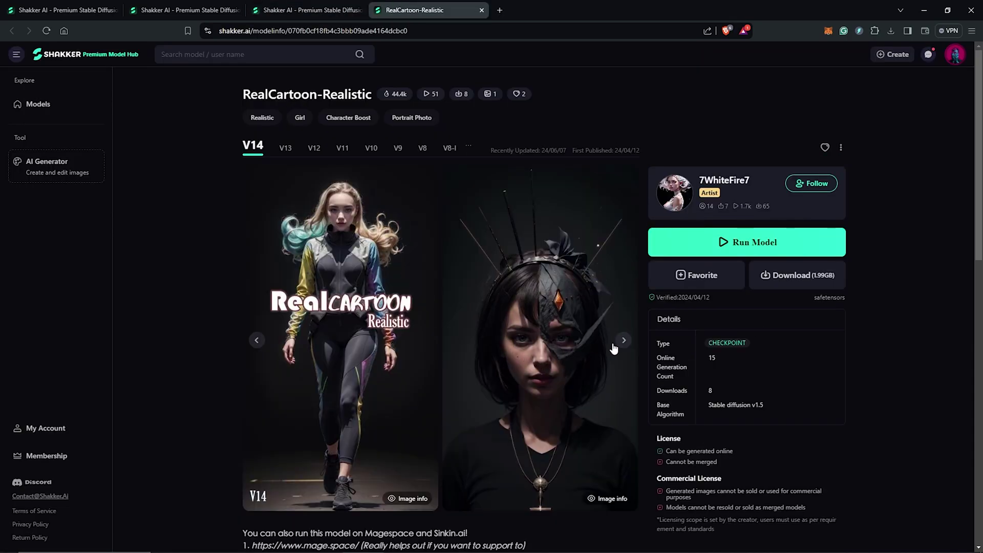
Close the leftover RealCartoon page and open the epiCPhotoGasm model, flipping through its examples.
left_click(621, 342)
left_click(620, 342)
key("ctrl+w")
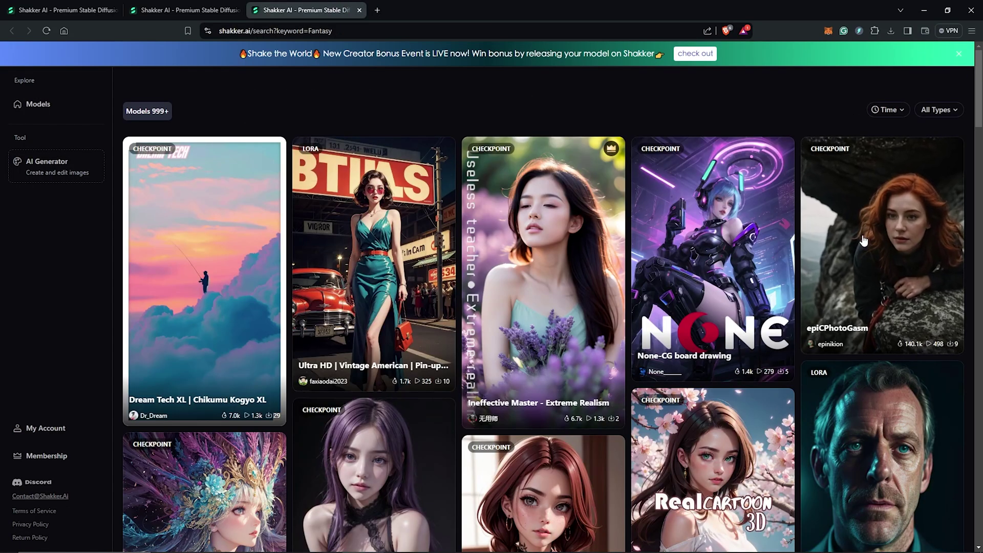
left_click(893, 246)
left_click(624, 319)
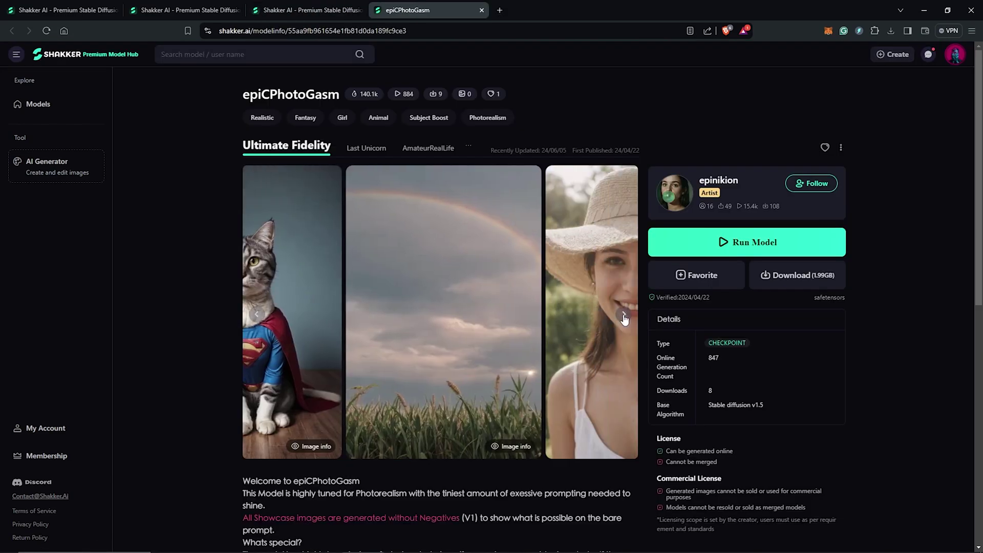
left_click(624, 318)
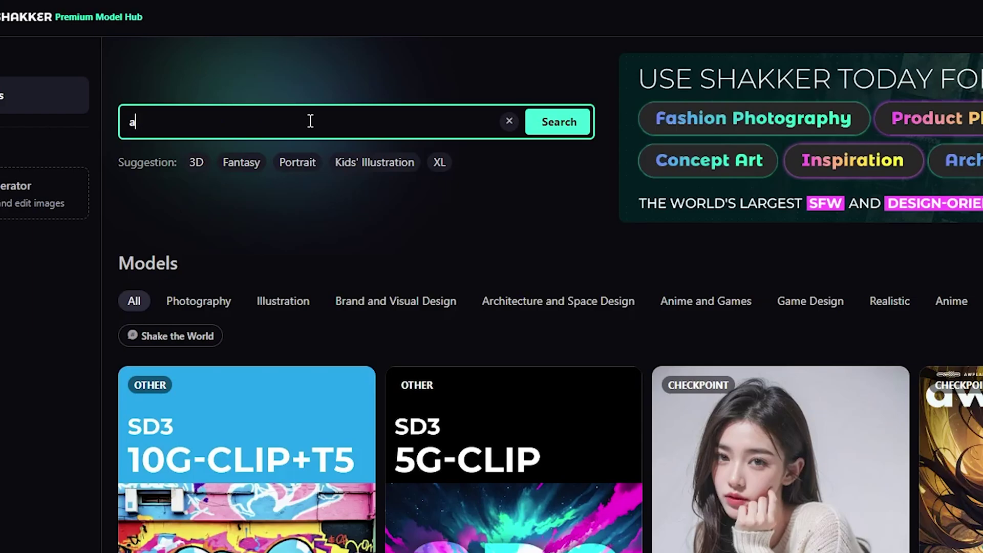
Search Shakker AI for 'aniverse', open the AniVerse checkpoint, and browse its sample images.
type("niverse")
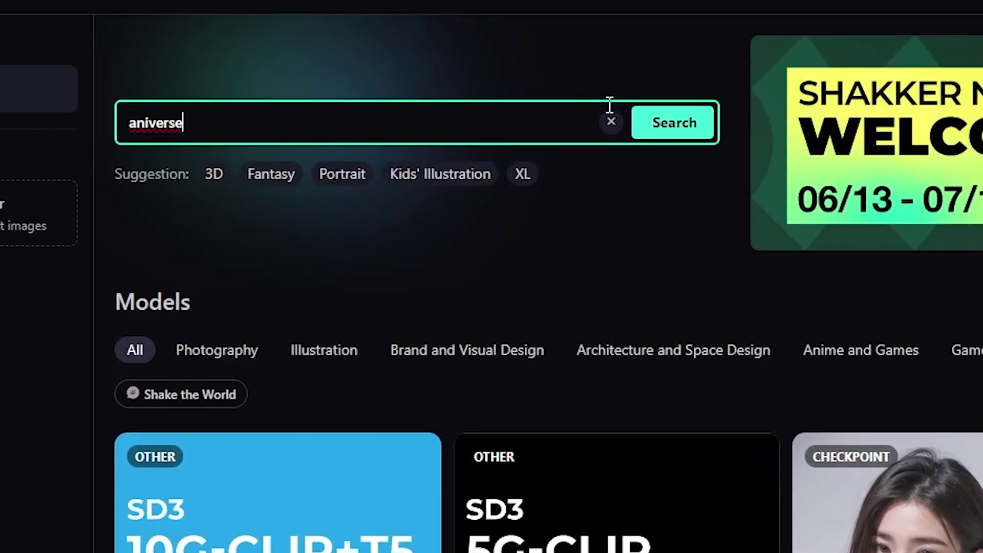
left_click(681, 124)
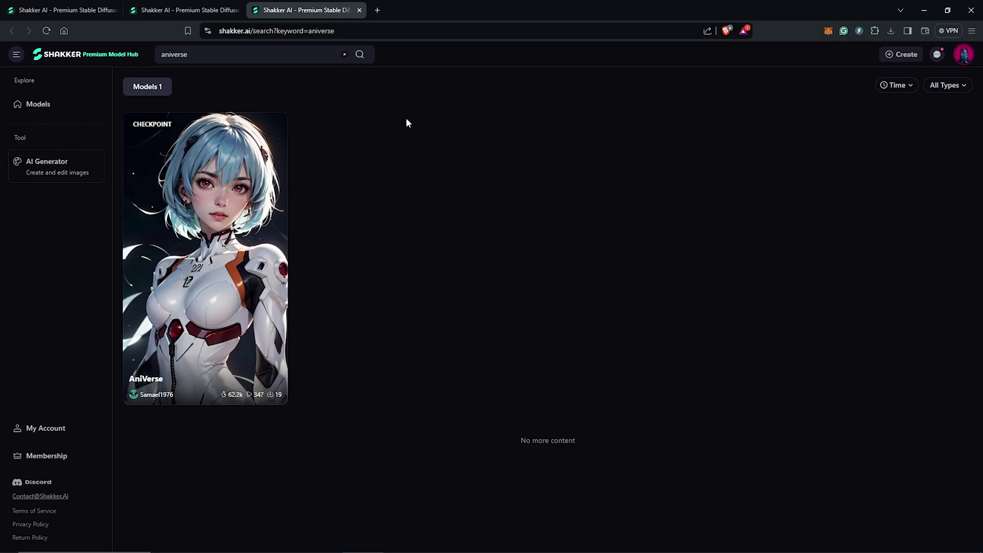
left_click(186, 203)
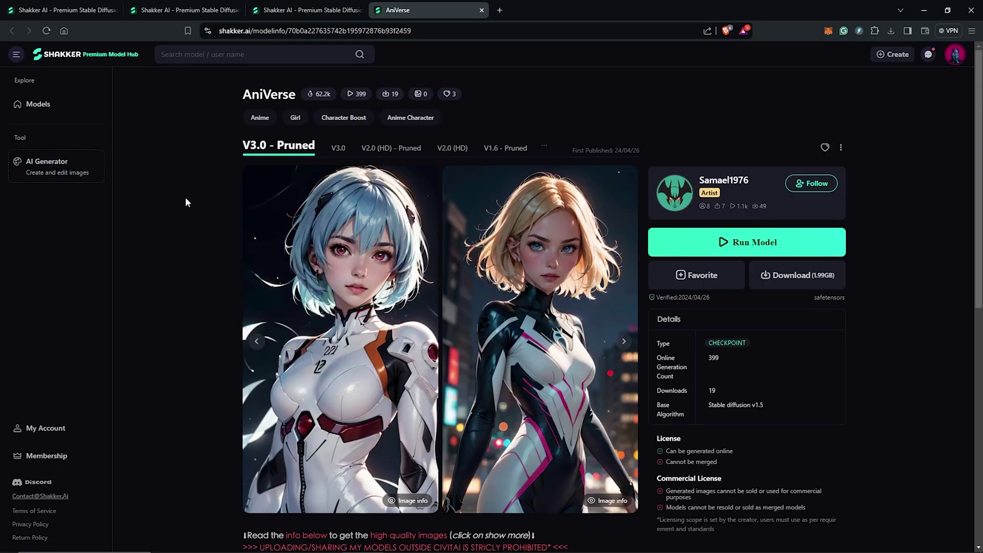
left_click(623, 342)
left_click(624, 342)
left_click(623, 342)
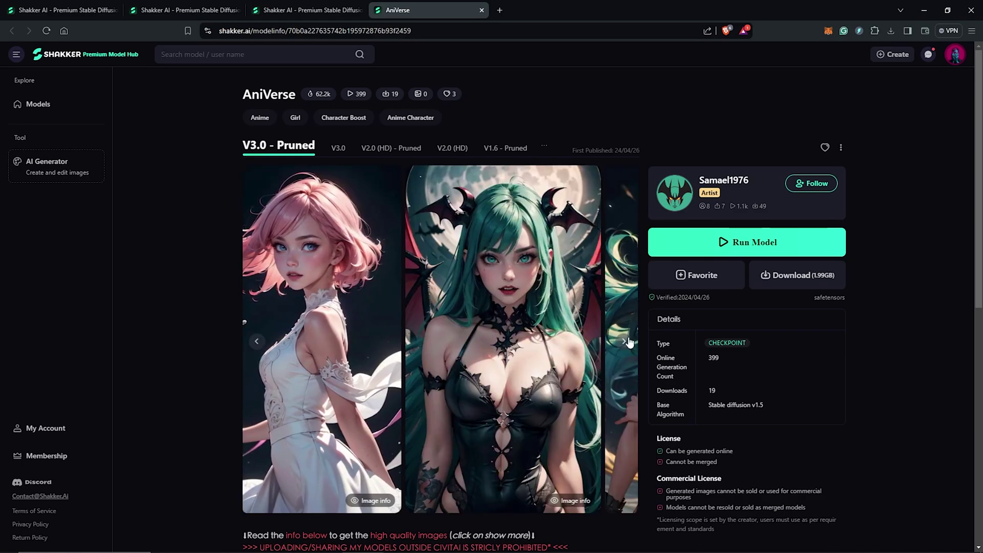
left_click(622, 341)
left_click(621, 340)
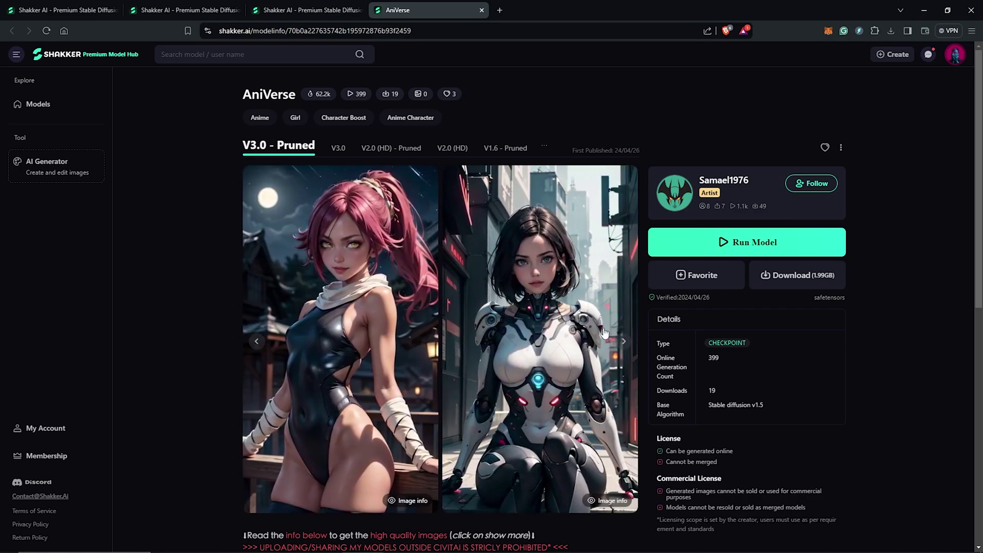
left_click(622, 340)
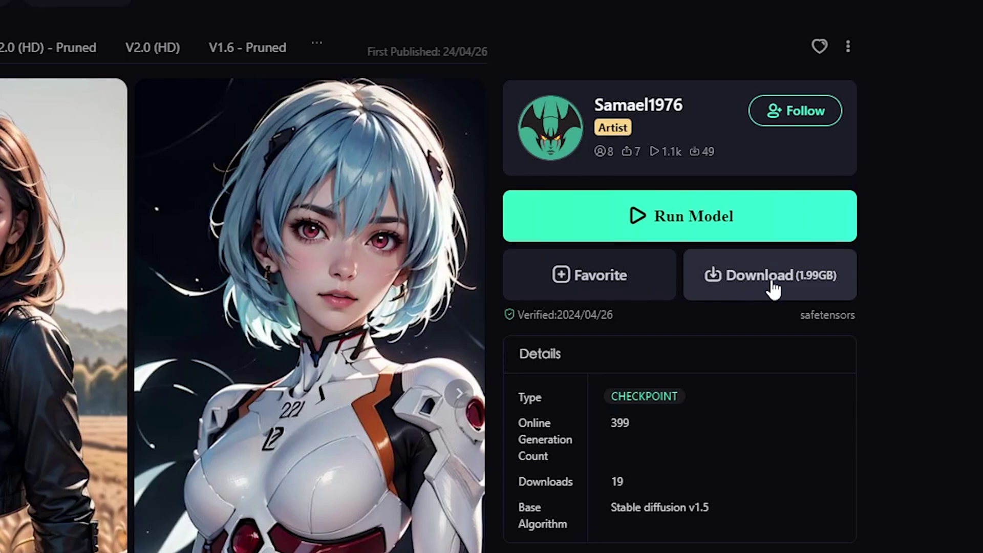
left_click(773, 287)
double_click(314, 98)
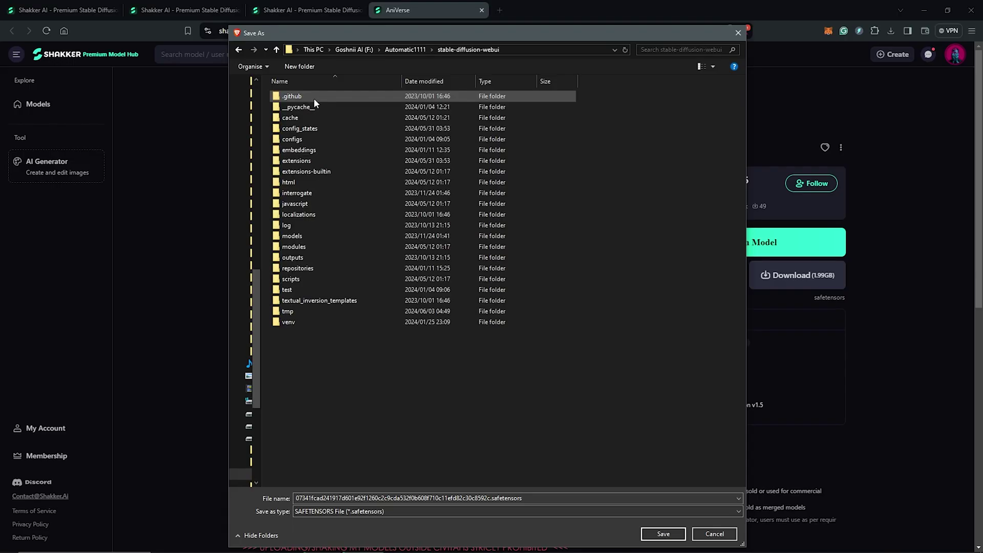
double_click(308, 237)
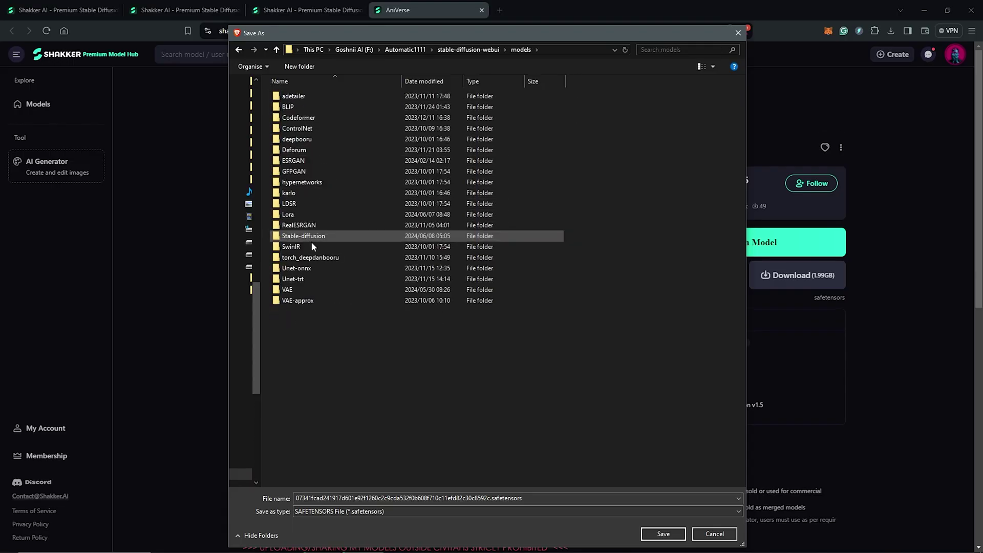
double_click(314, 238)
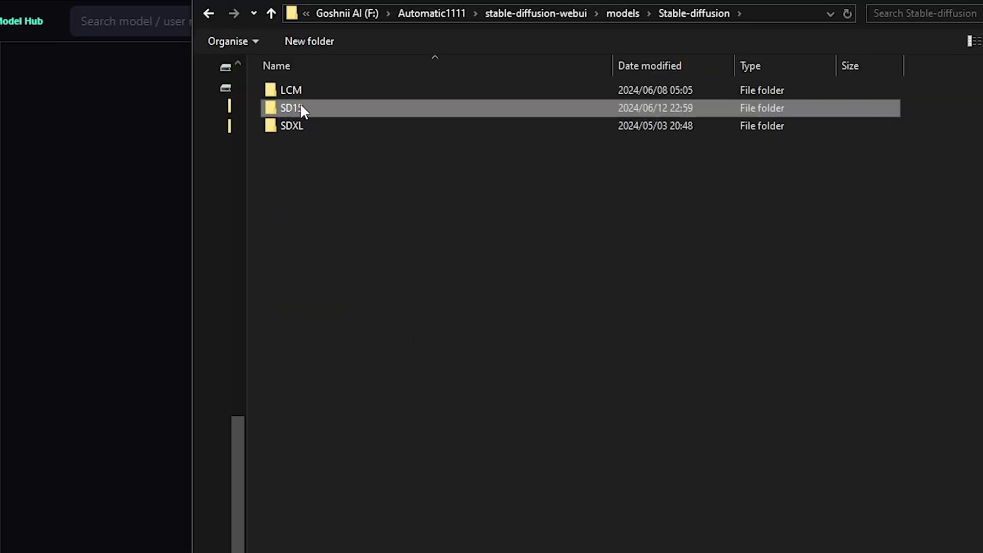
double_click(321, 106)
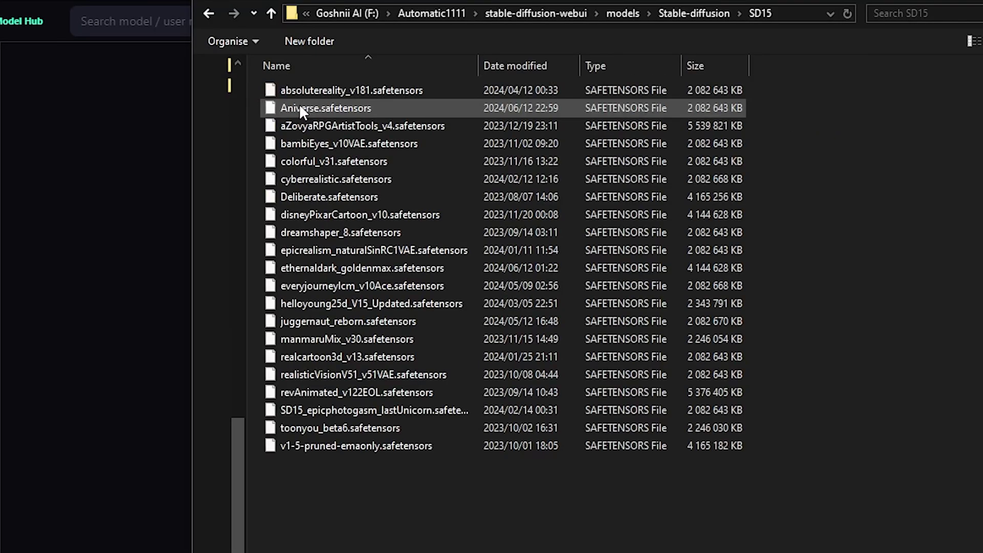
left_click(399, 110)
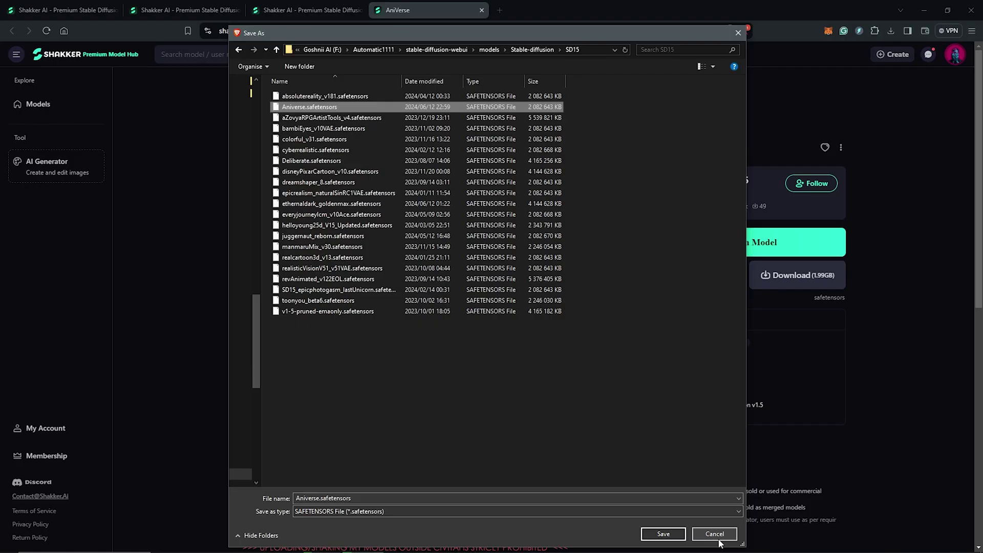
left_click(715, 534)
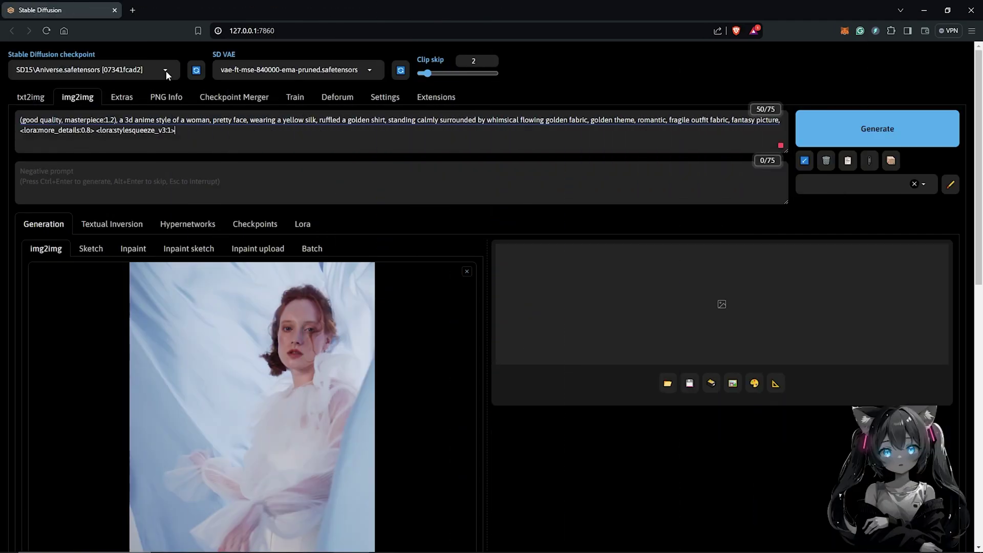
Keep SD15\Aniverse.safetensors as the checkpoint, select the golden-silk prompt, and go to the negative prompt.
left_click(166, 71)
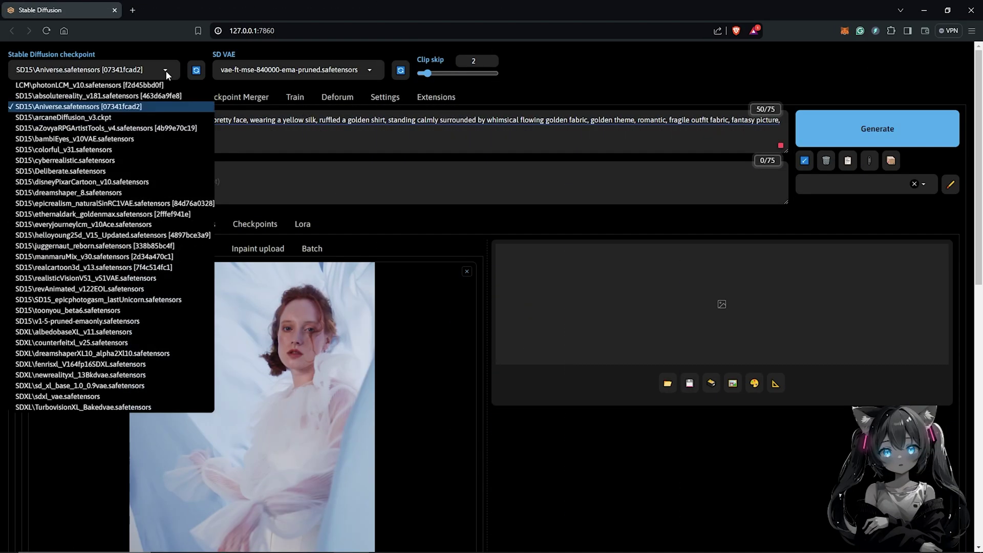
left_click(71, 107)
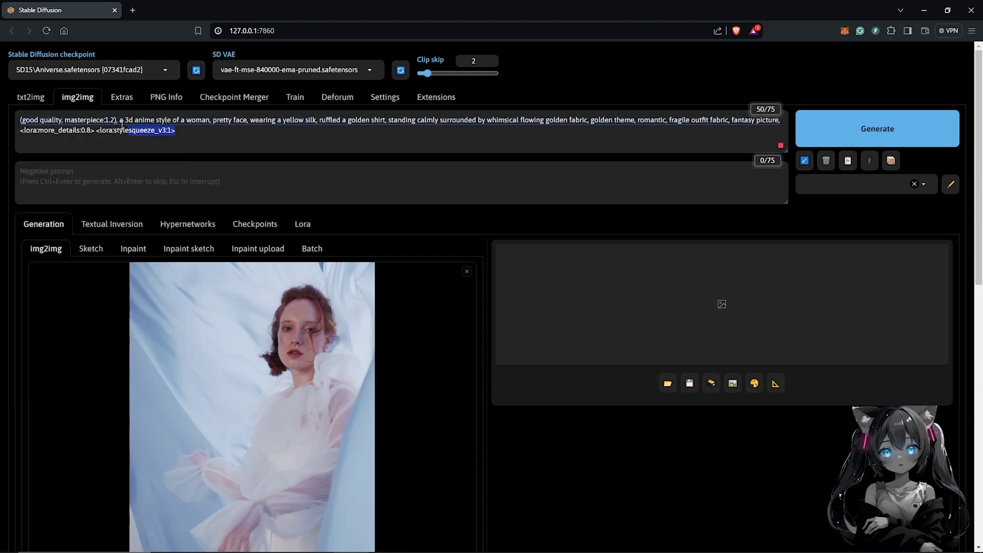
left_click_drag(121, 125, 16, 122)
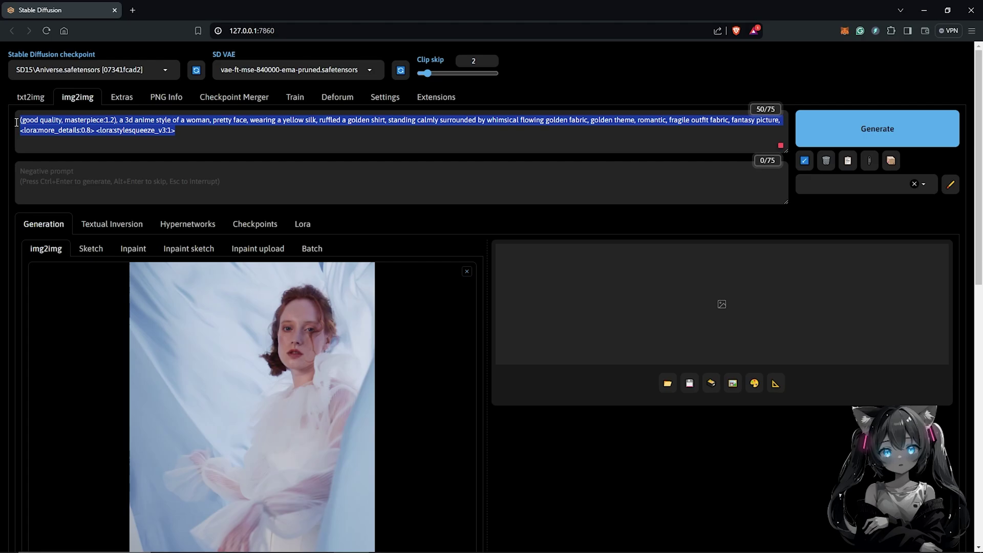
left_click(280, 176)
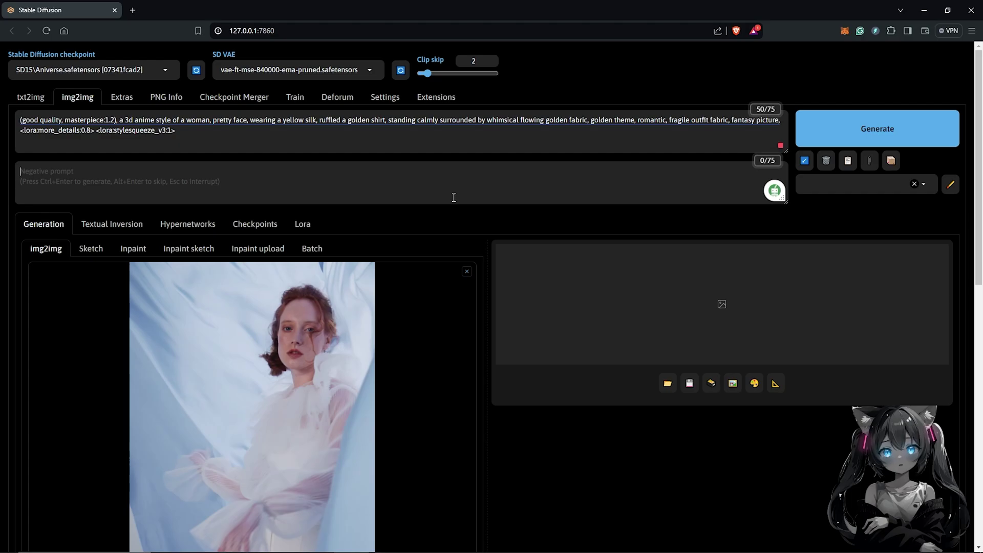
Set the sampler to Euler a with 50 sampling steps.
scroll(454, 198, "down", 7)
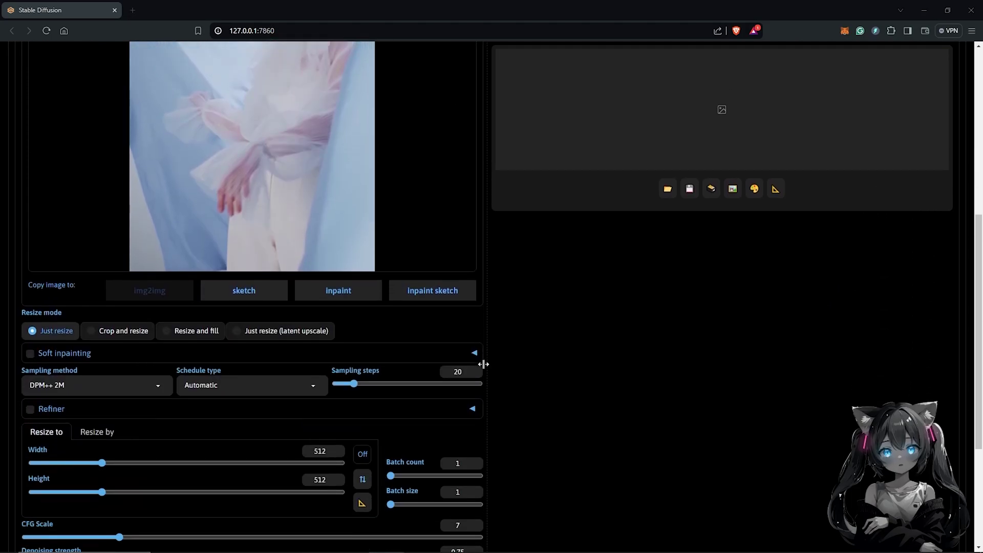
scroll(152, 377, "down", 2)
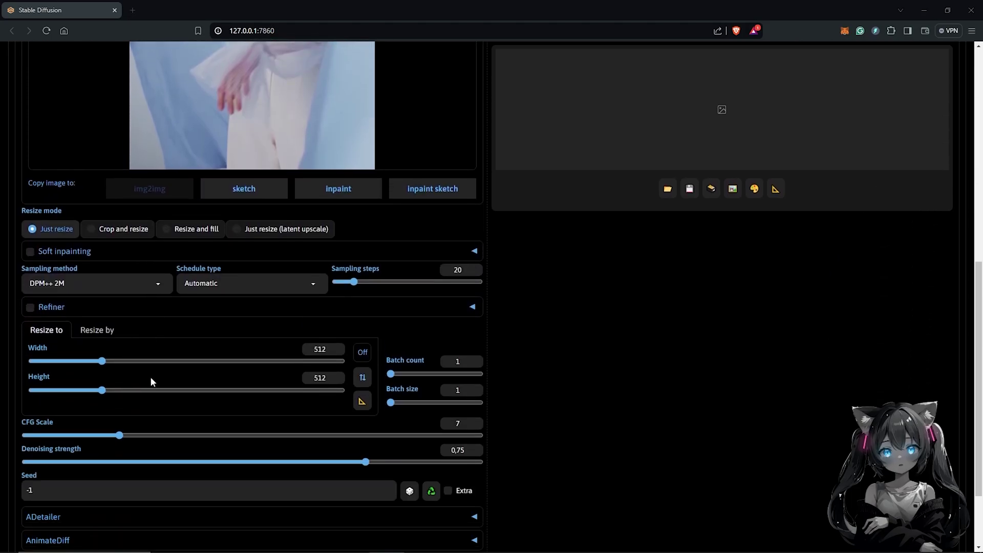
left_click(159, 285)
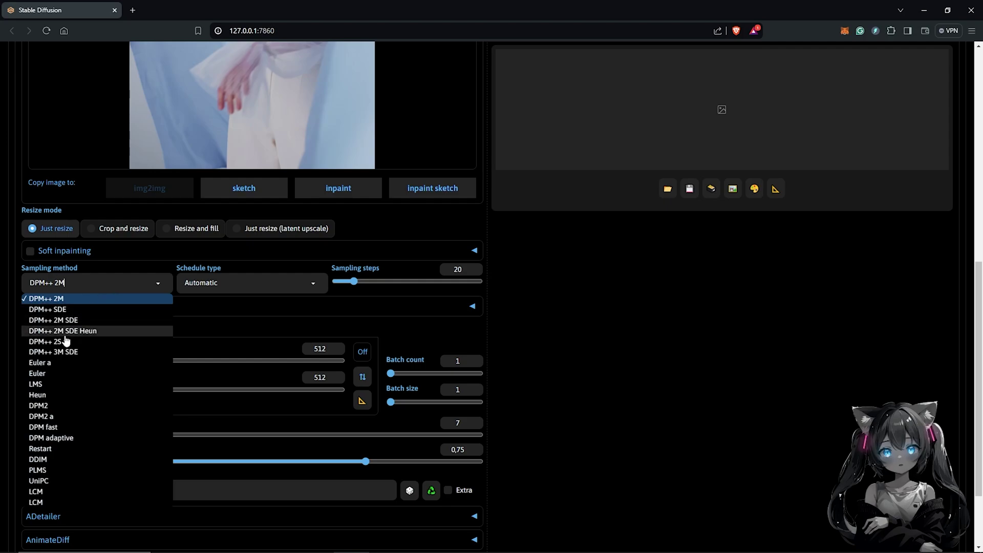
left_click(60, 362)
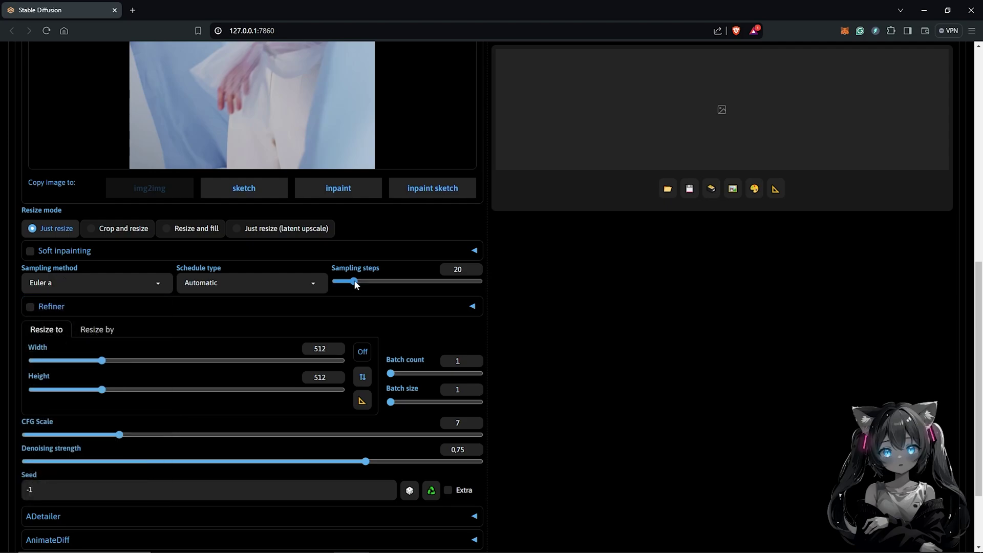
left_click_drag(355, 282, 364, 281)
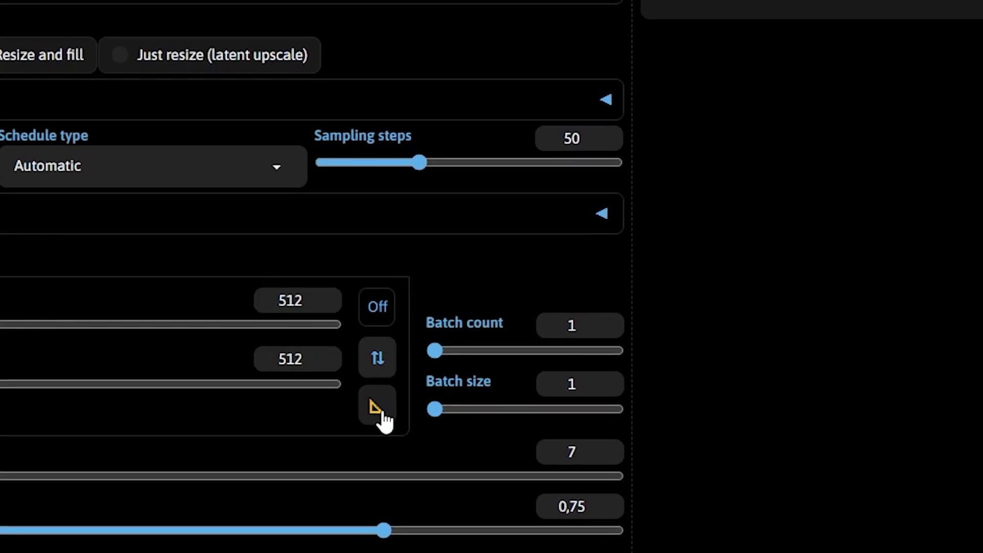
Match the output size to the source at 512×768 and lock the aspect ratio.
left_click(383, 414)
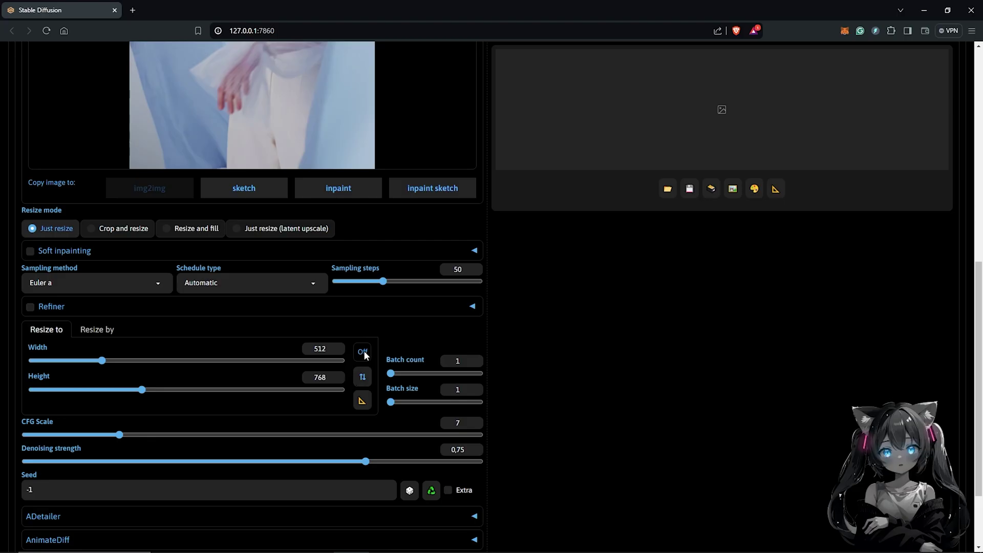
left_click(364, 353)
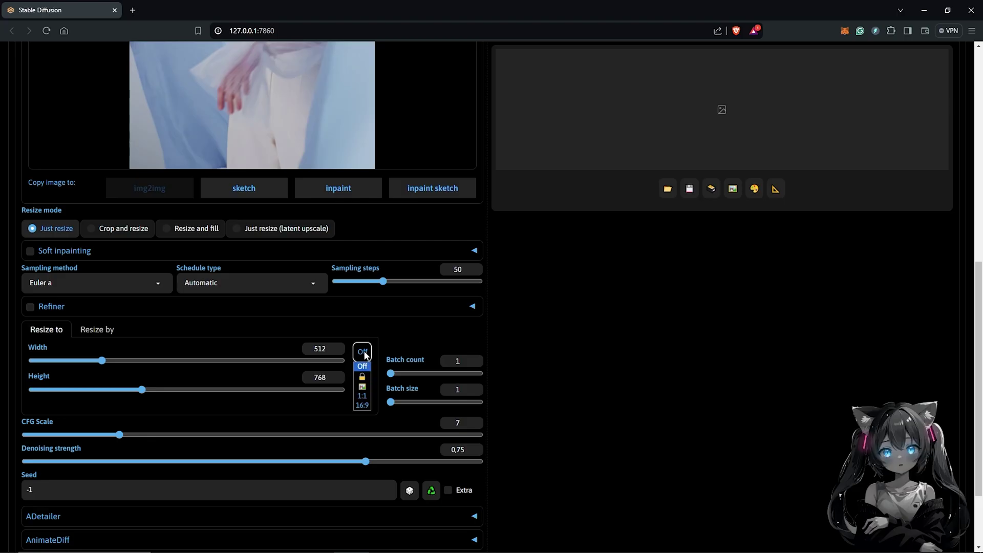
left_click(362, 377)
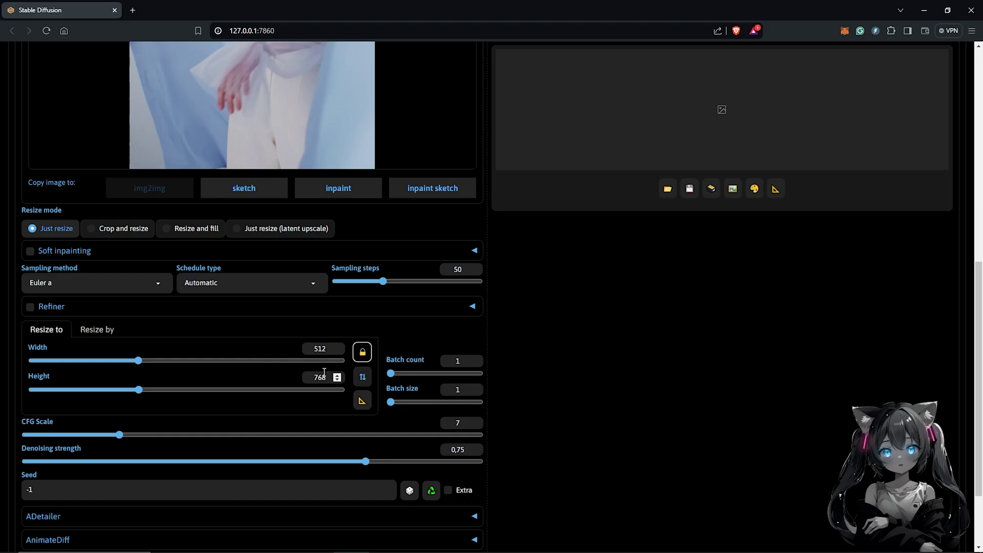
left_click(99, 334)
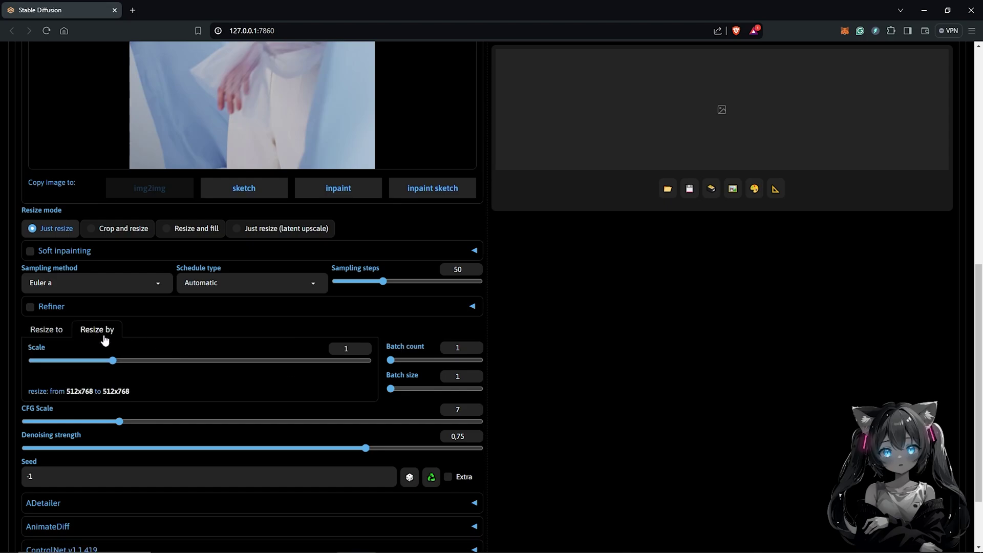
left_click_drag(113, 361, 157, 364)
left_click(59, 333)
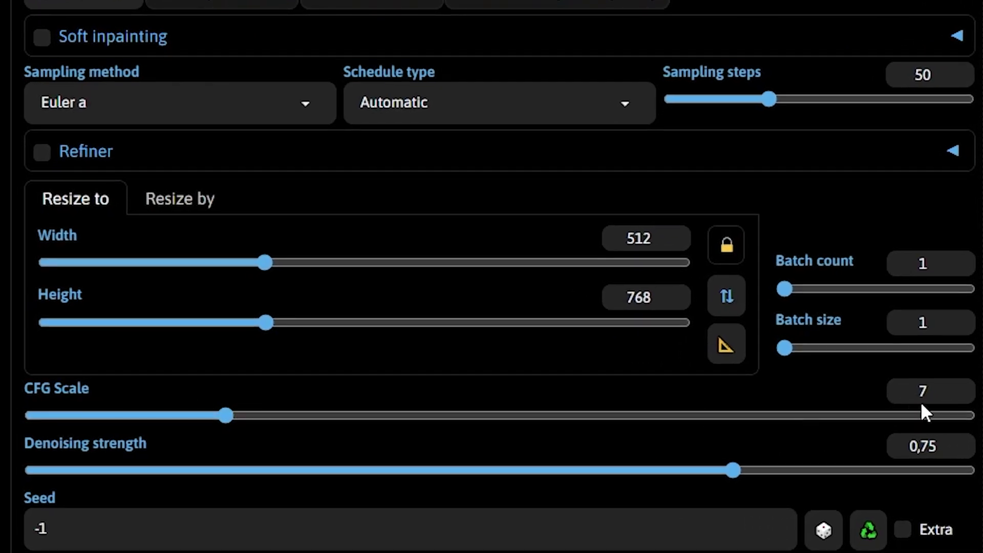
Leave CFG Scale at 7 and denoising strength at 0.75.
double_click(920, 392)
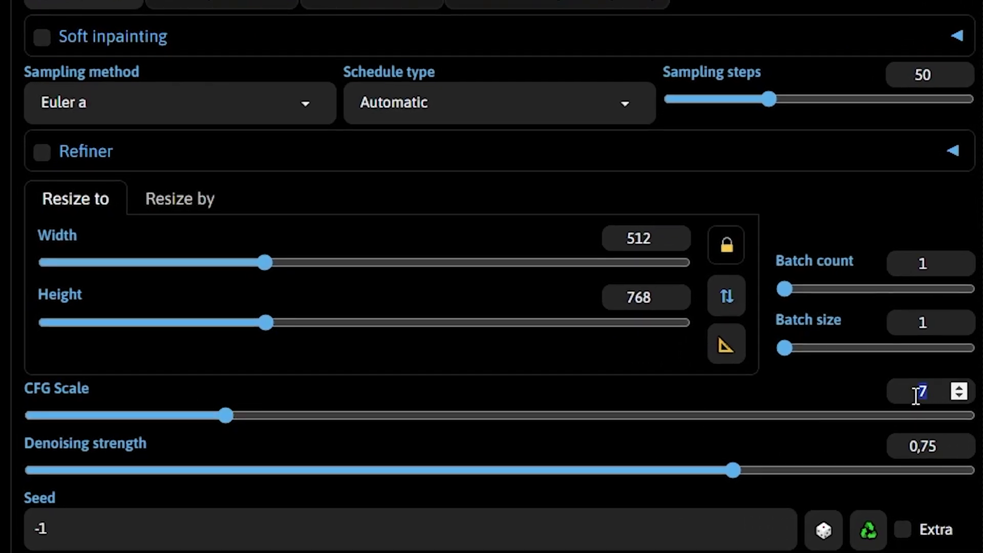
left_click(822, 439)
double_click(932, 446)
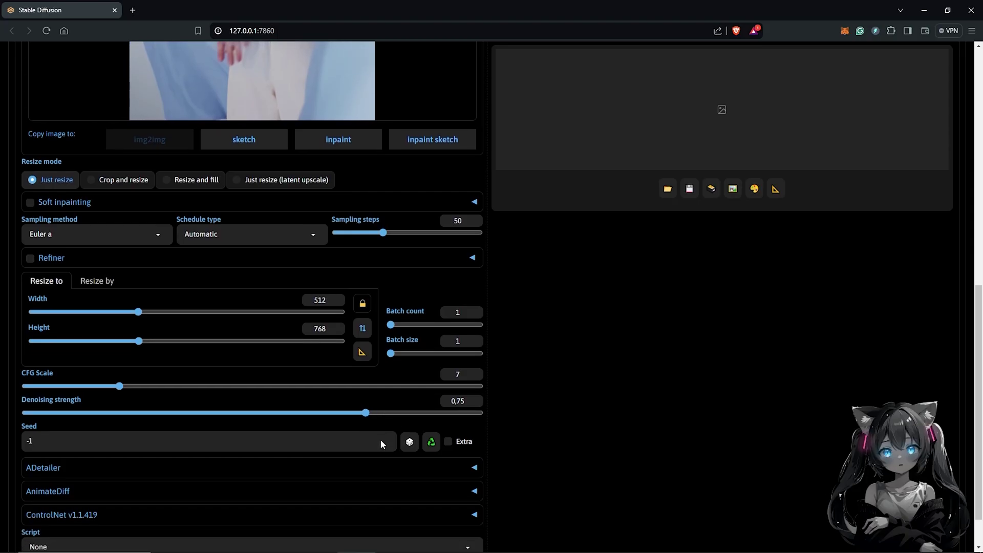
Enable ADetailer with the face_yolov8s.pt detector model.
scroll(825, 440, "down", 1)
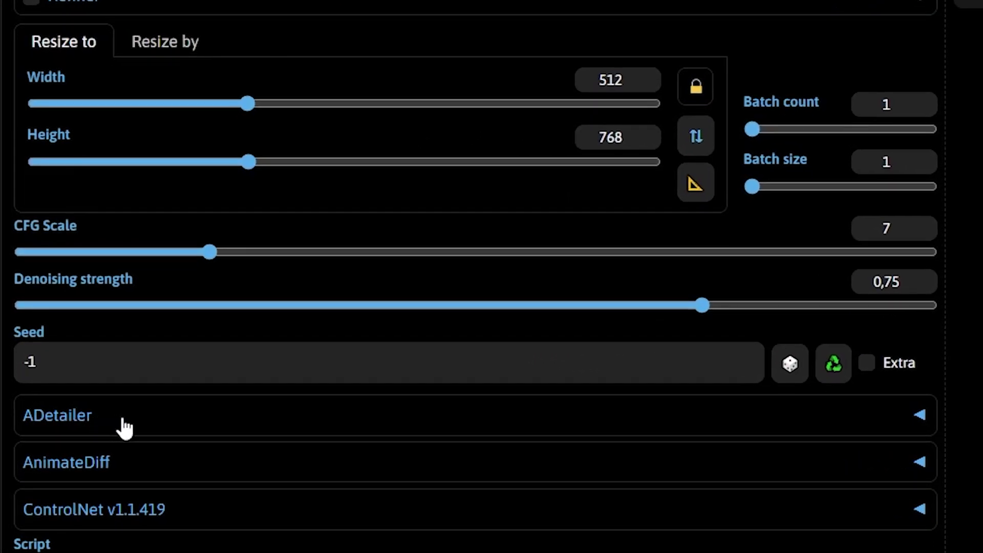
left_click(125, 428)
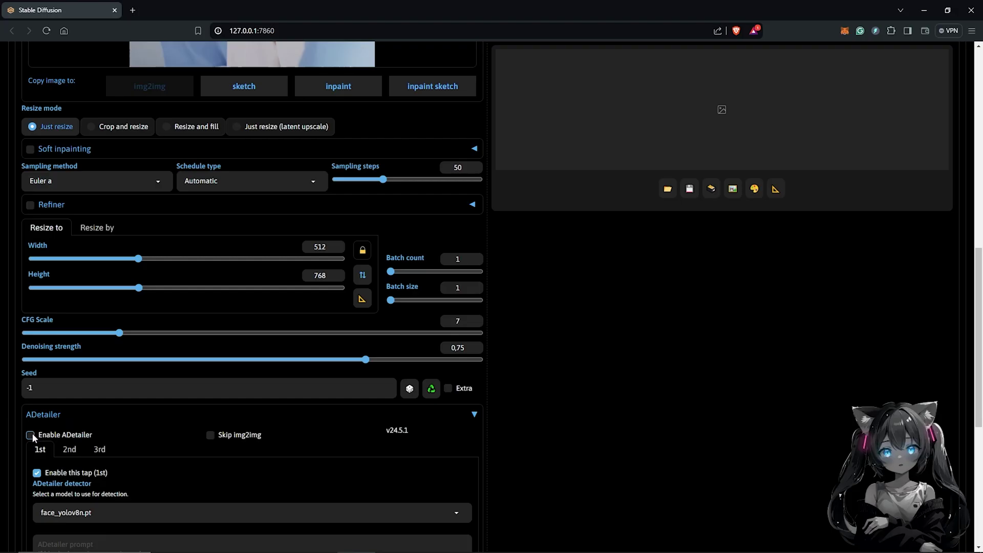
left_click(33, 433)
scroll(68, 431, "down", 2)
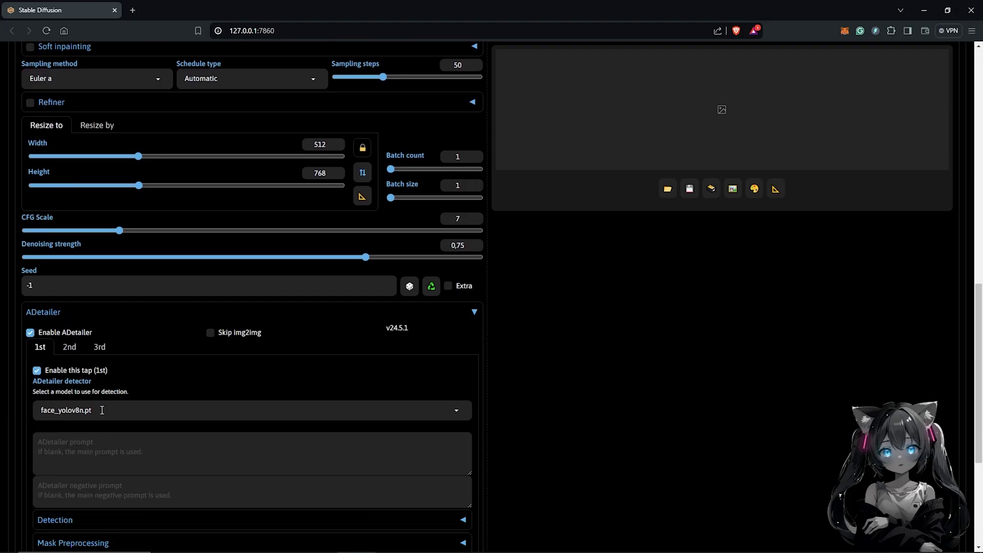
left_click(102, 410)
left_click(99, 276)
Enable ControlNet Unit 0 as Tile/Blur, preprocessor none, with 'ControlNet is more important'.
left_click(474, 312)
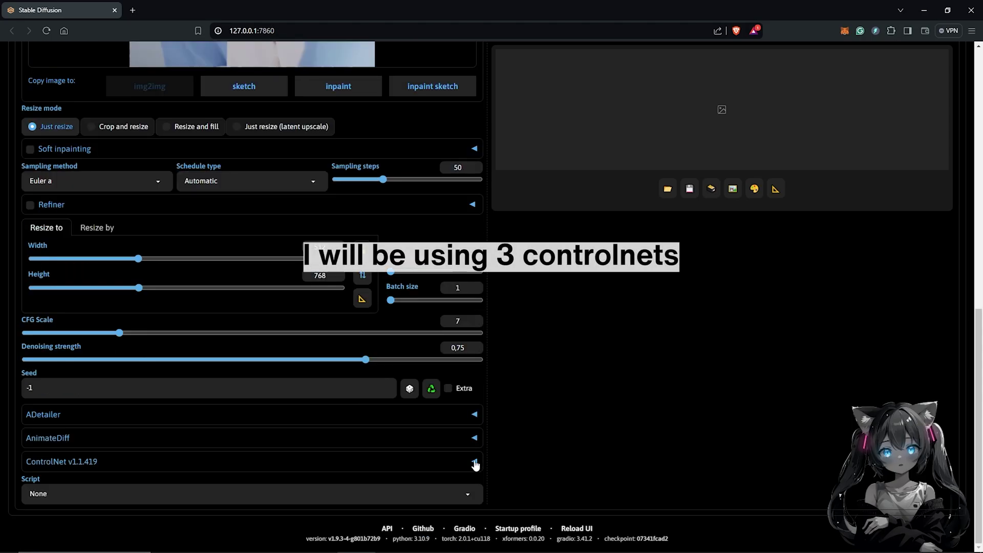
left_click(474, 462)
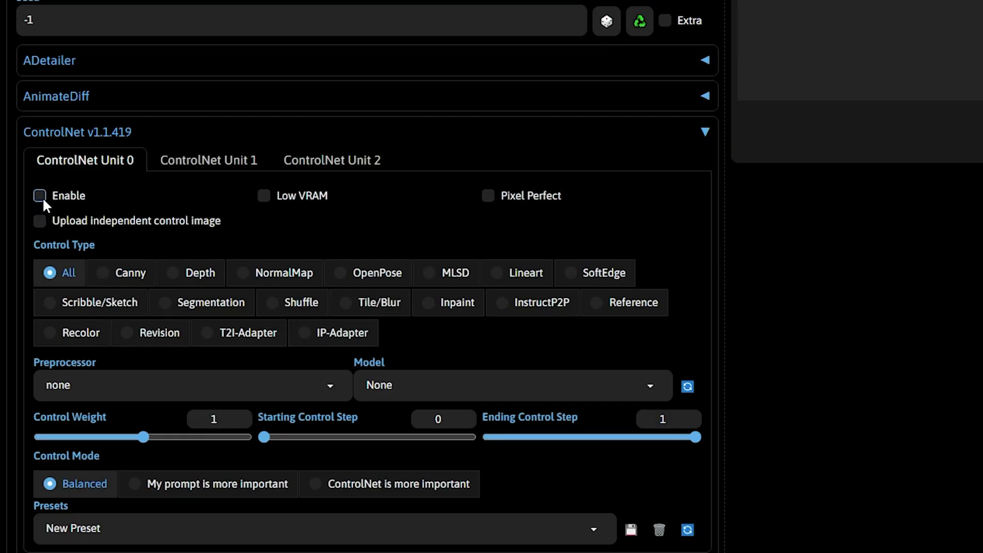
left_click(42, 197)
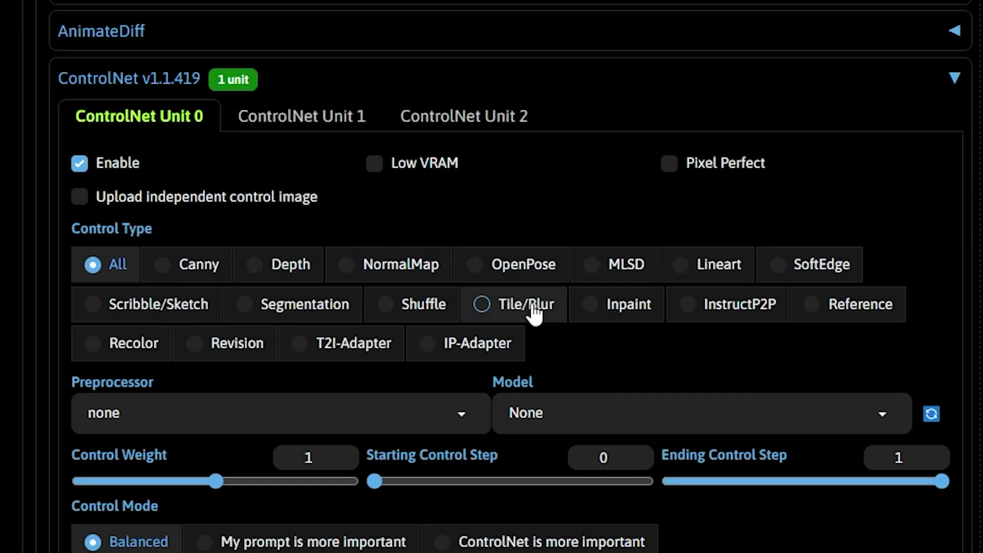
left_click(533, 310)
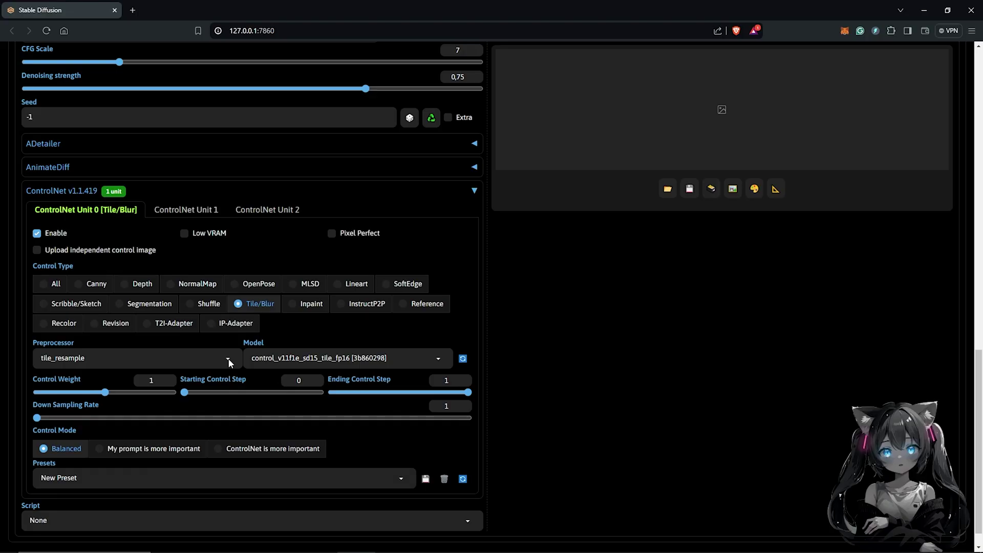
left_click(464, 418)
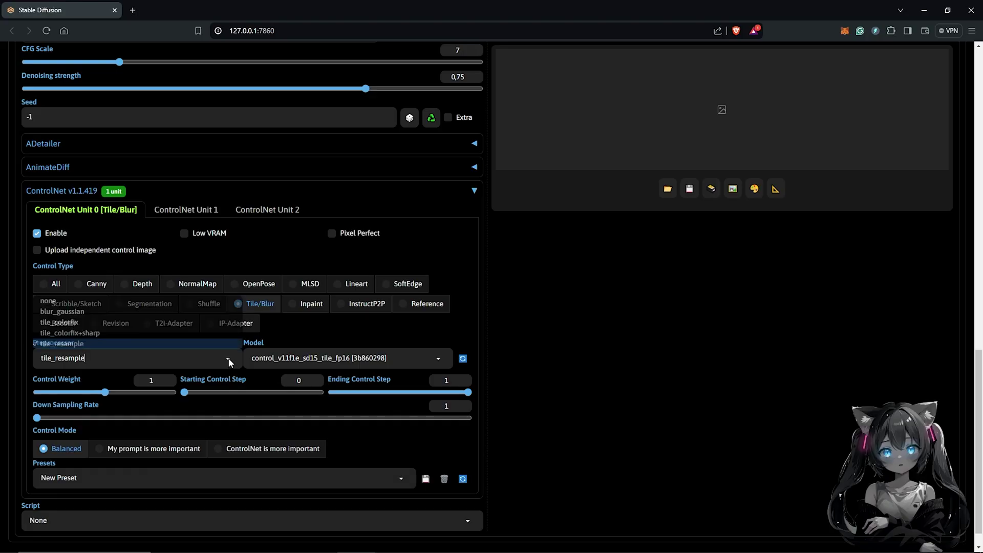
left_click(121, 302)
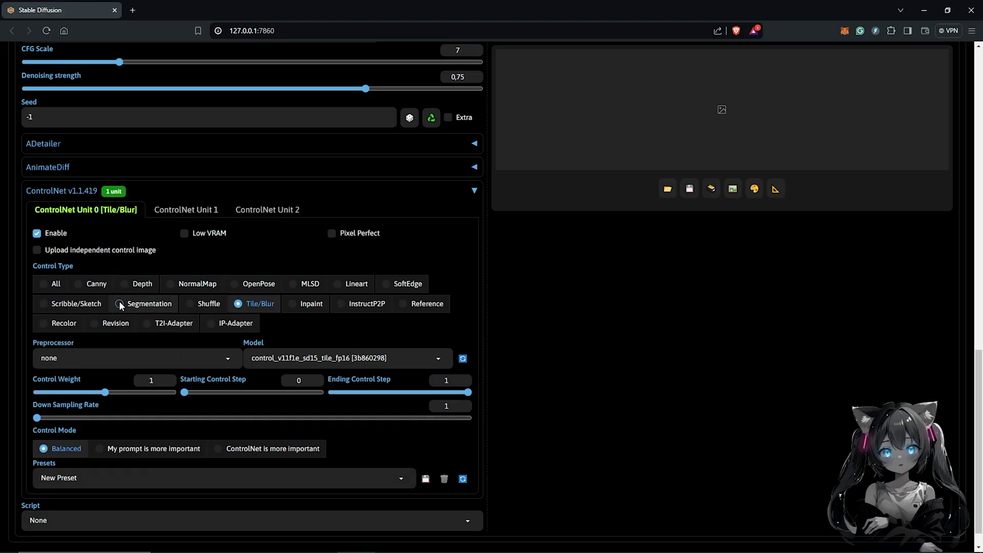
left_click(256, 425)
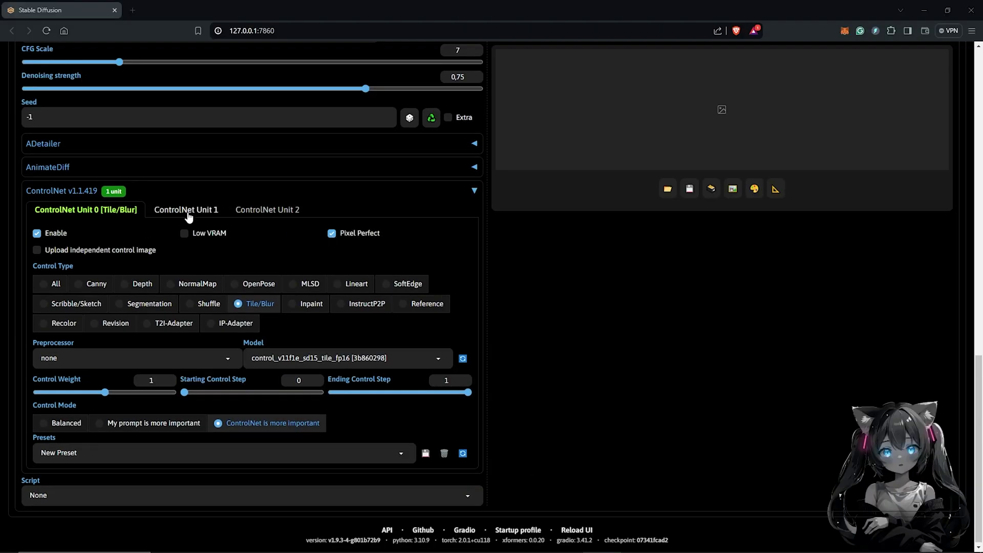
Enable ControlNet Unit 1 with diff_control_sd15_temporalnet_fp16 and 'ControlNet is more important'.
left_click(209, 199)
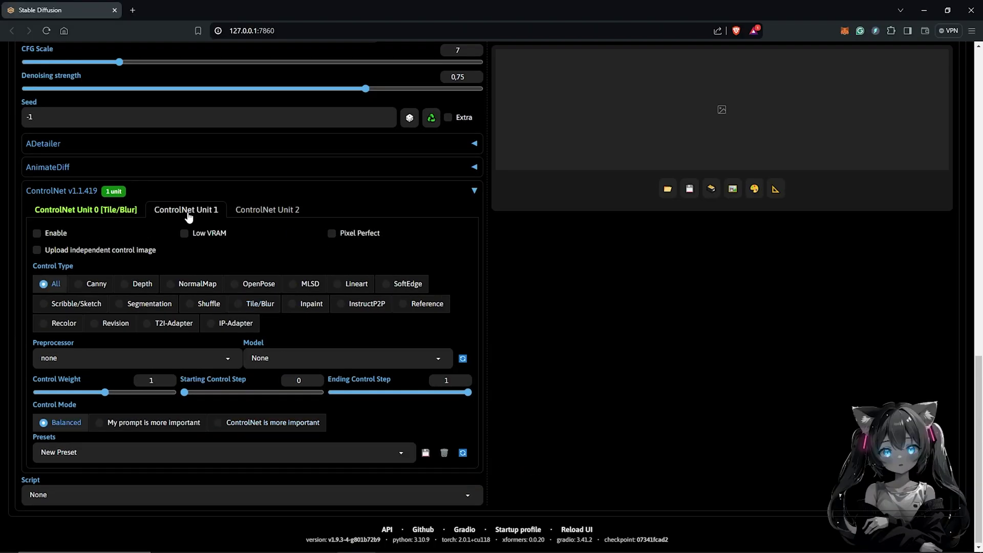
left_click(40, 235)
left_click(438, 360)
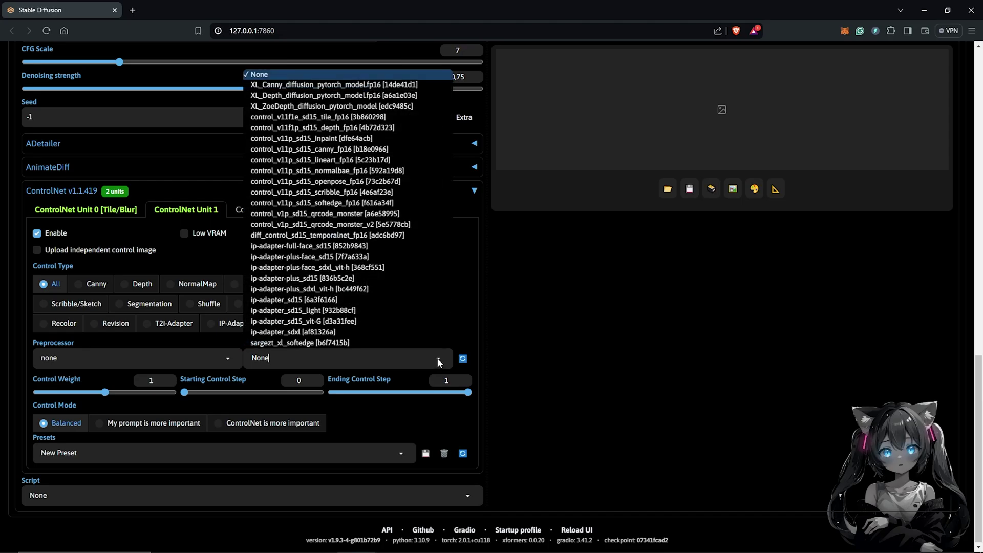
left_click(389, 236)
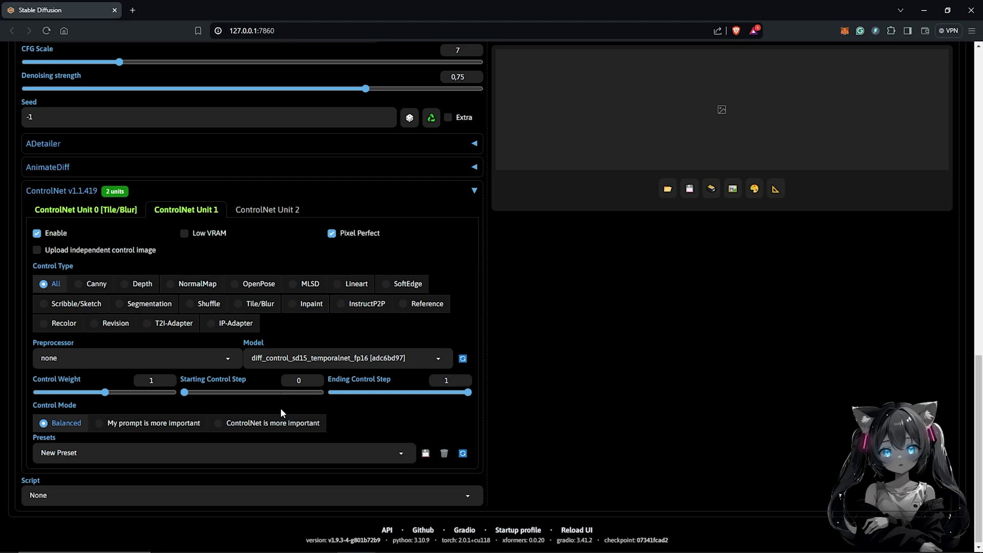
left_click(276, 425)
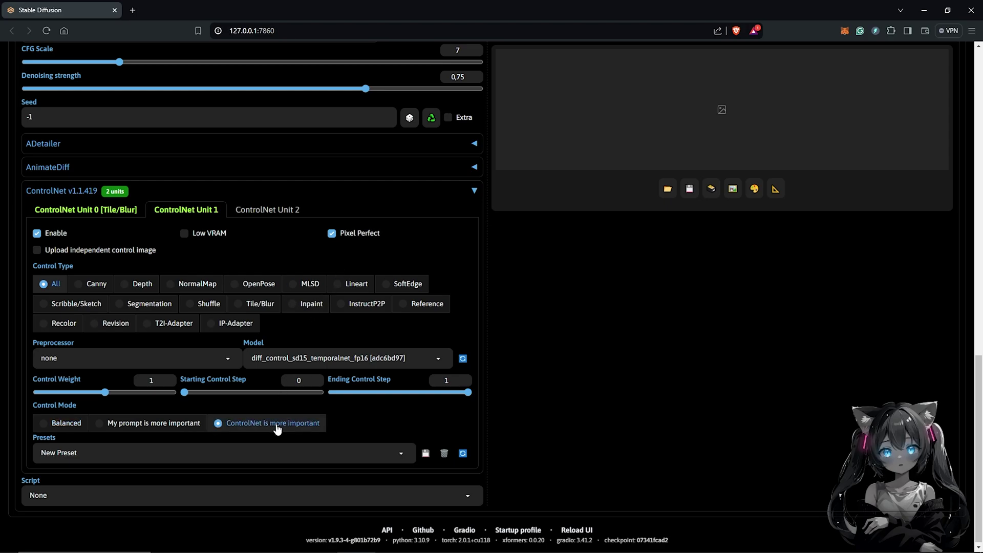
Set Unit 2 to SoftEdge with softedge_pidinet and 'ControlNet is more important'.
left_click(276, 211)
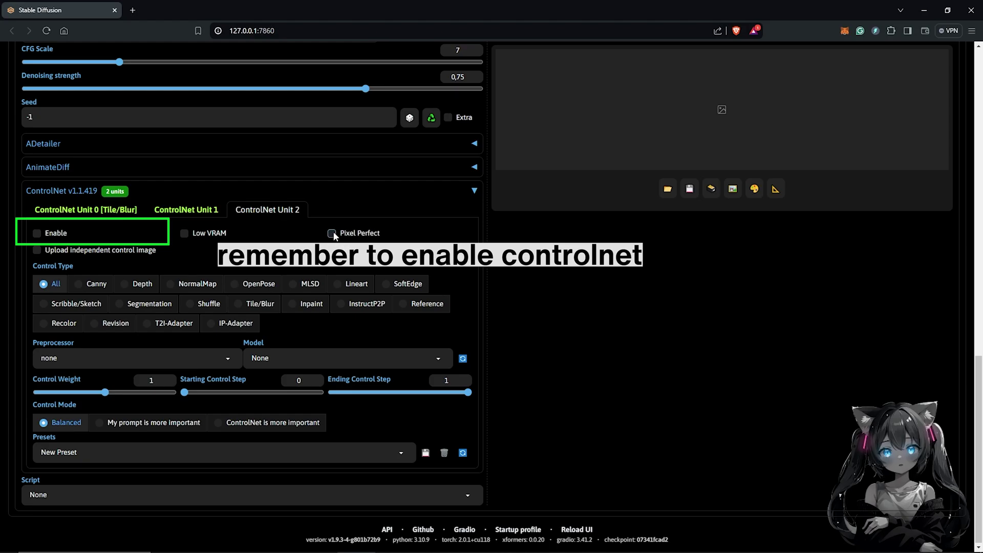
left_click(388, 284)
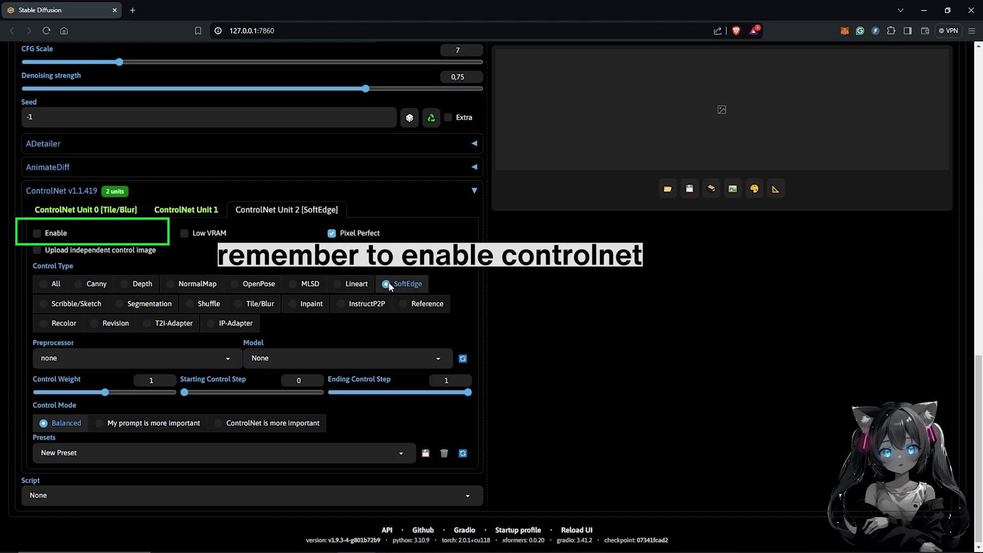
left_click(99, 358)
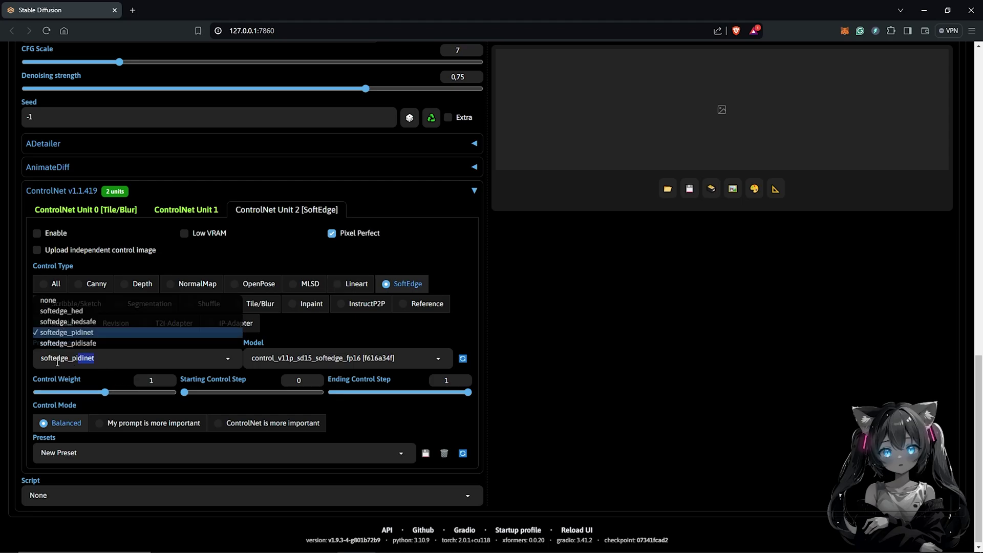
left_click(80, 332)
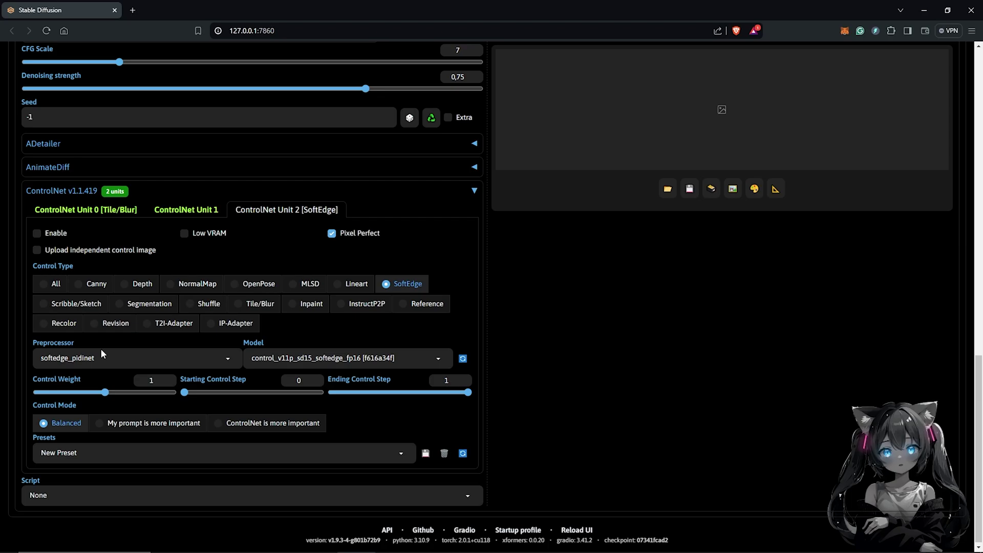
left_click(440, 361)
left_click(438, 356)
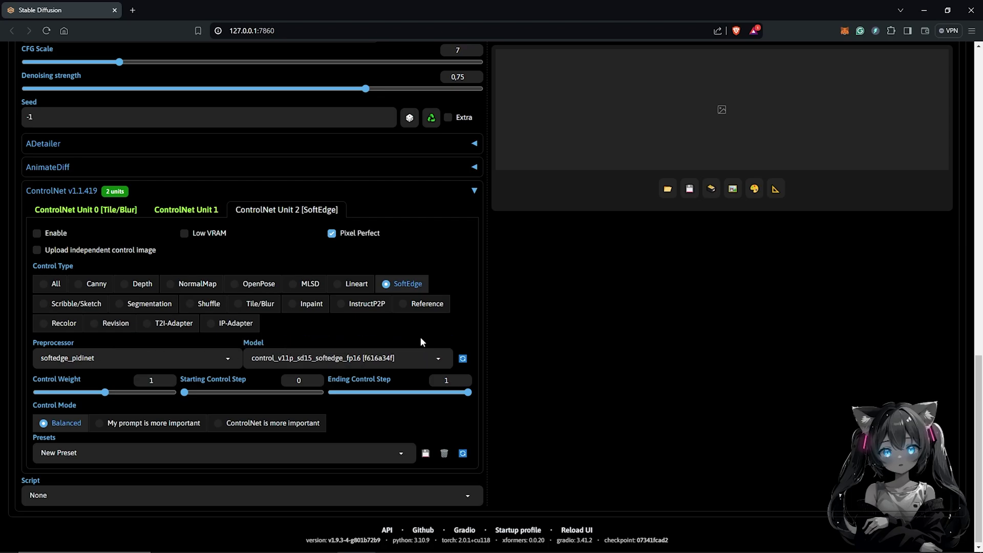
left_click(274, 429)
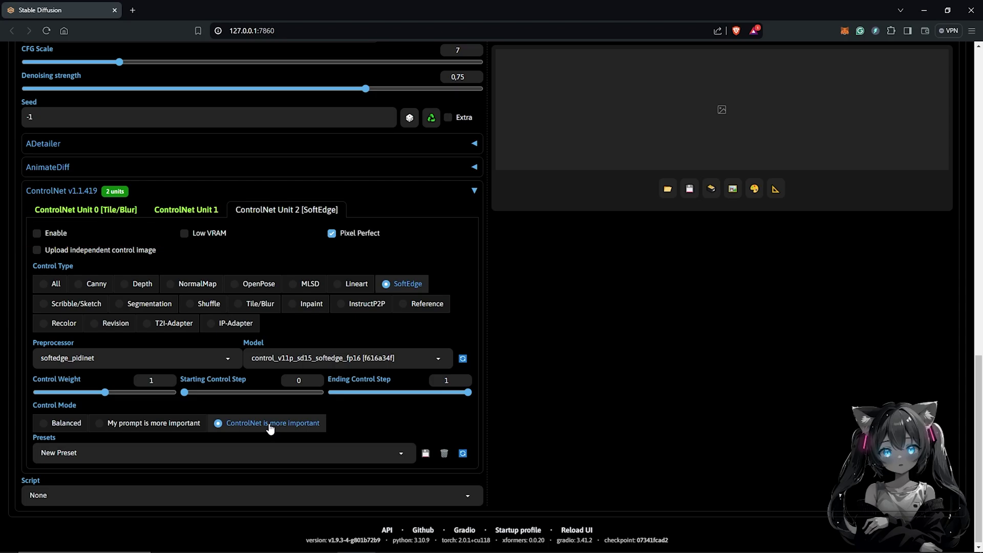
Generate the 768x1152 anime test image of the woman in yellow silk and view it full size.
scroll(498, 416, "up", 15)
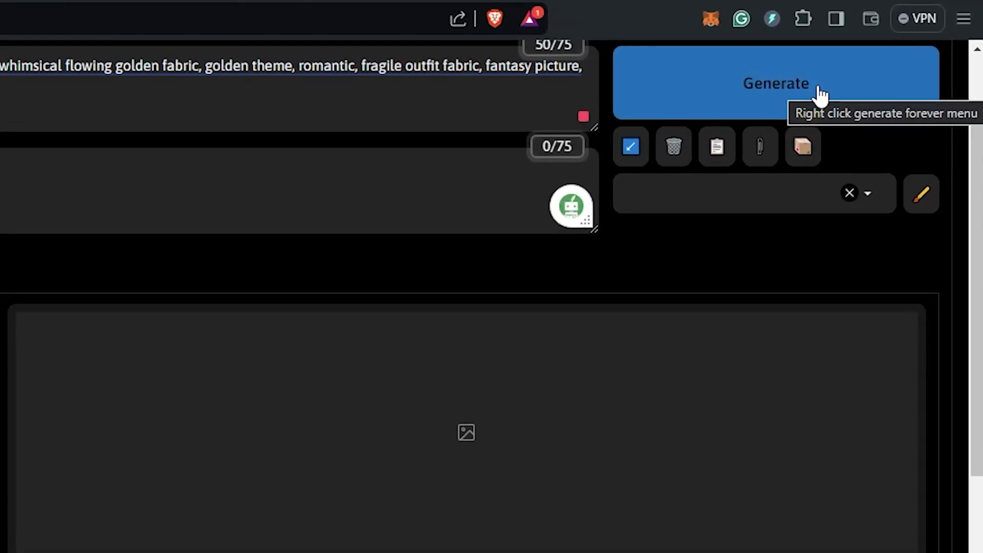
left_click(835, 91)
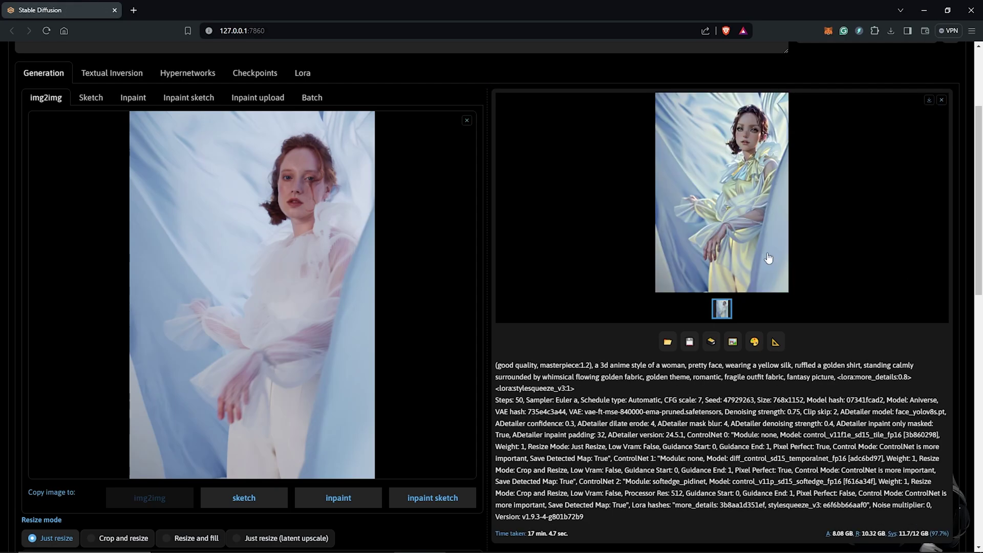
left_click(737, 218)
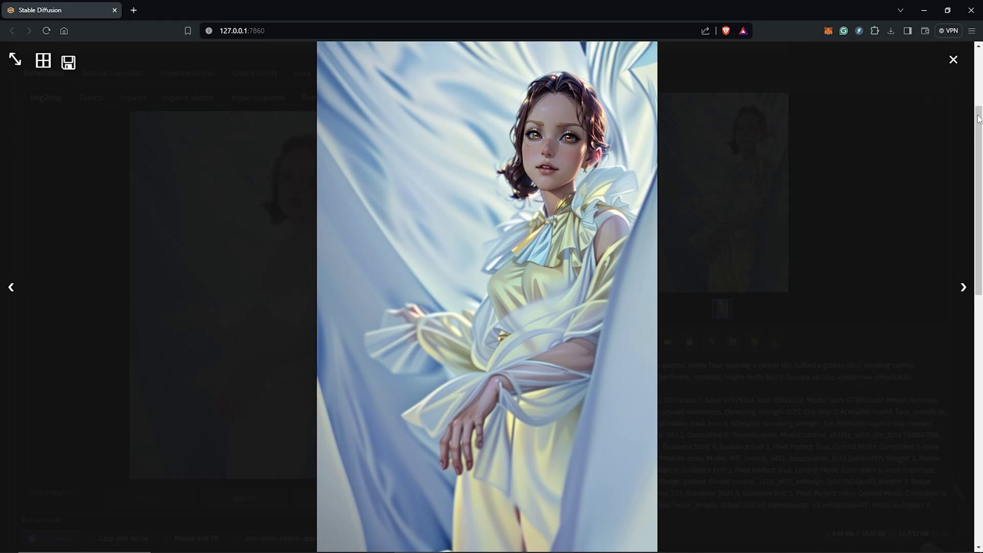
left_click(952, 60)
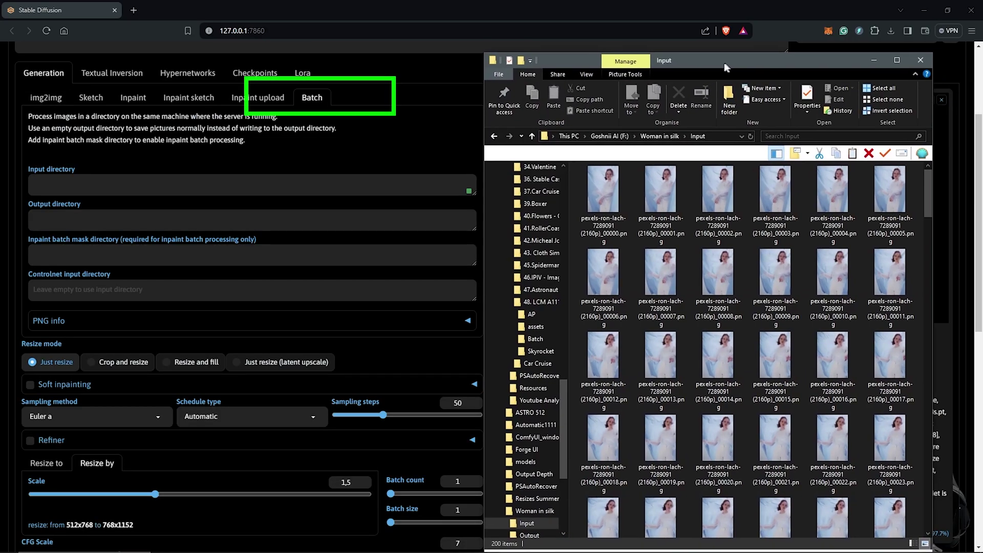
Copy the F:\Woman in silk\Input path from Explorer into the Input directory field.
left_click_drag(726, 67, 724, 67)
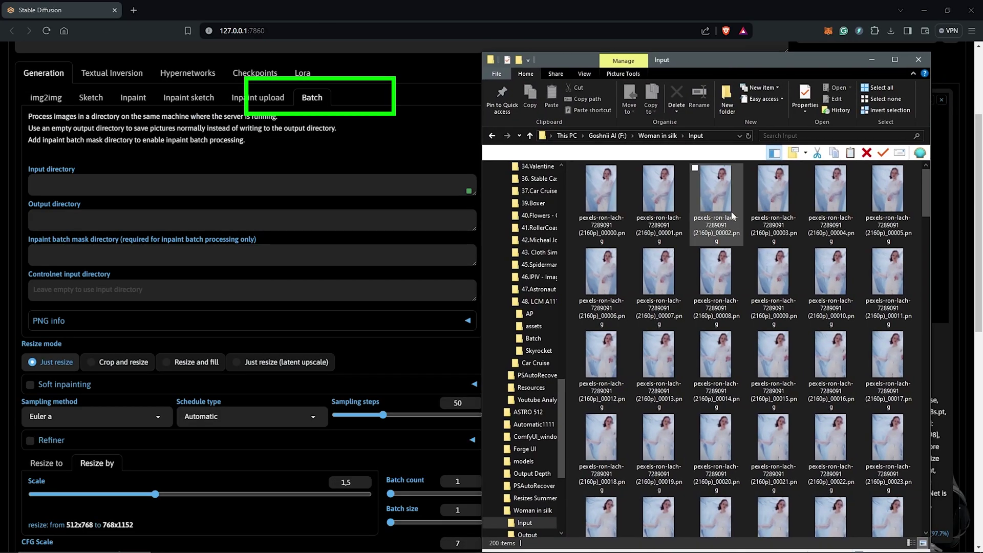
left_click(713, 136)
key("ctrl+c")
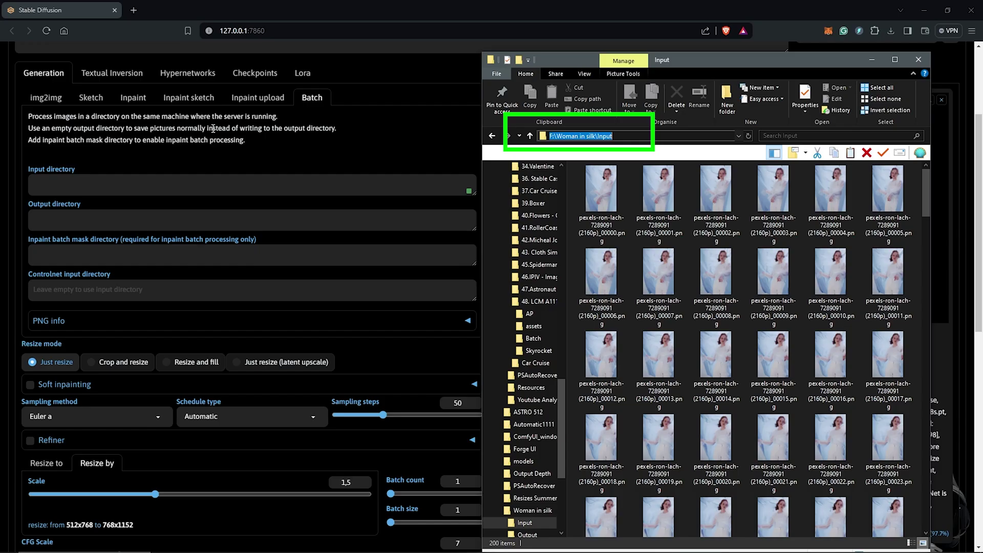
left_click(129, 192)
key("ctrl+v")
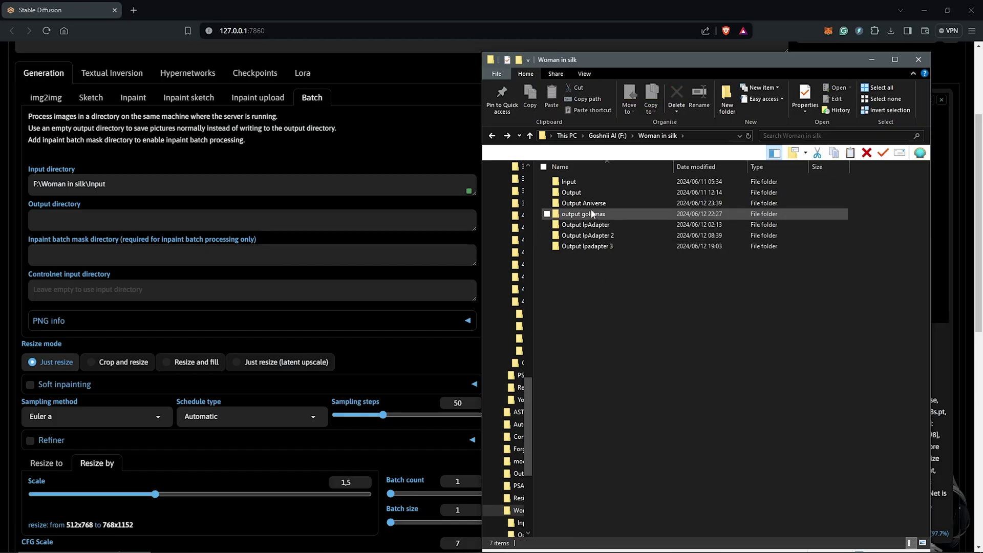
Paste the F:\Woman in silk\Output Aniverse path into the Output directory field.
left_click(592, 205)
double_click(592, 204)
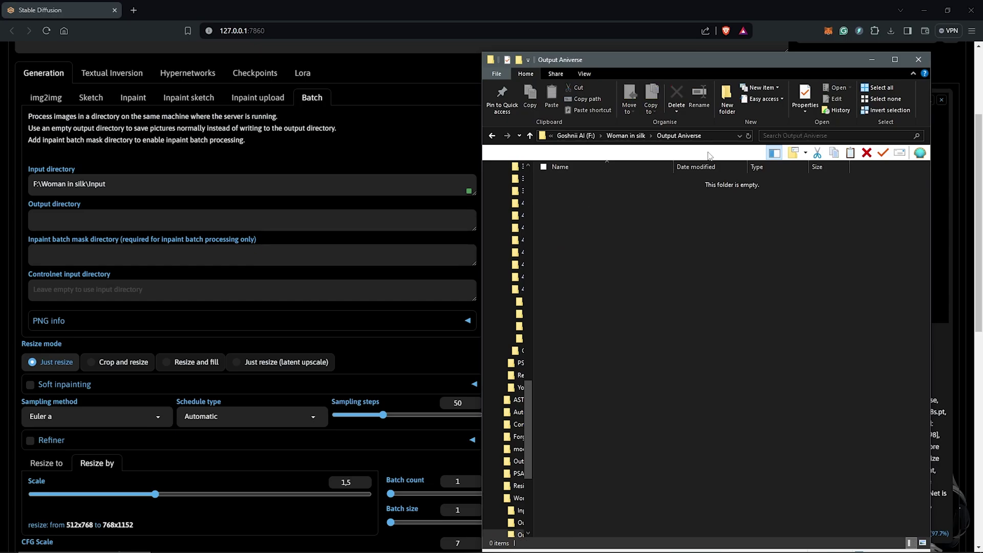
left_click(711, 136)
key("ctrl+c")
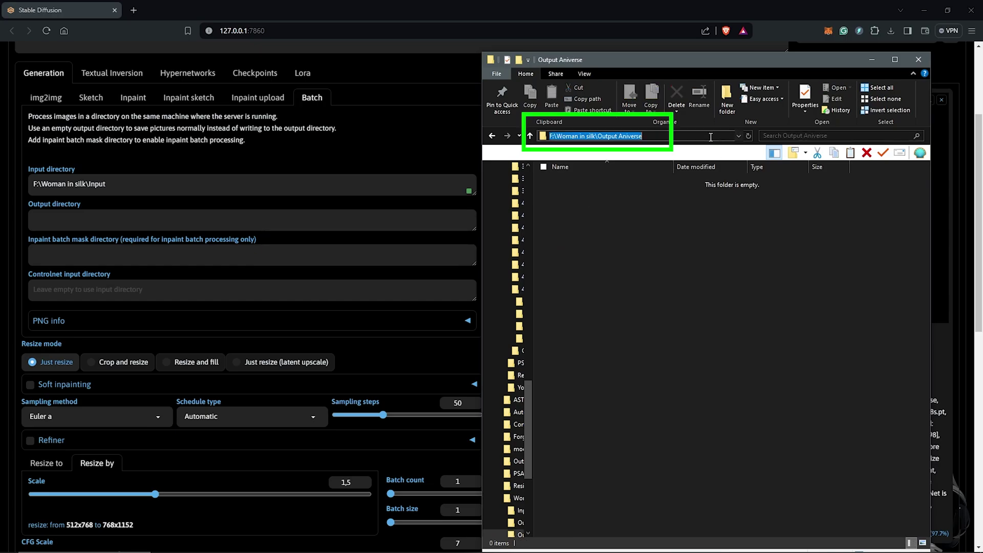
left_click(86, 226)
key("ctrl+v")
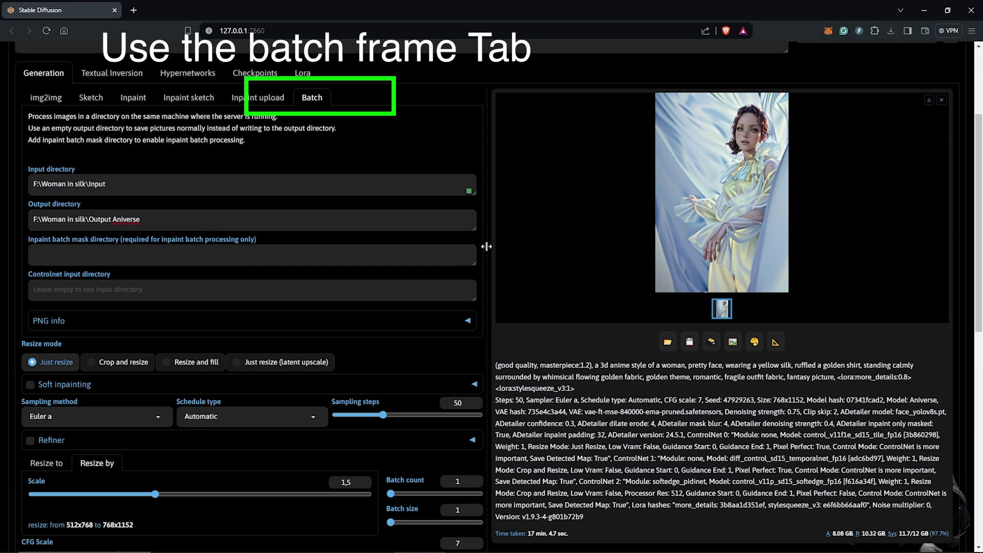
scroll(486, 247, "up", 2)
scroll(486, 246, "up", 1)
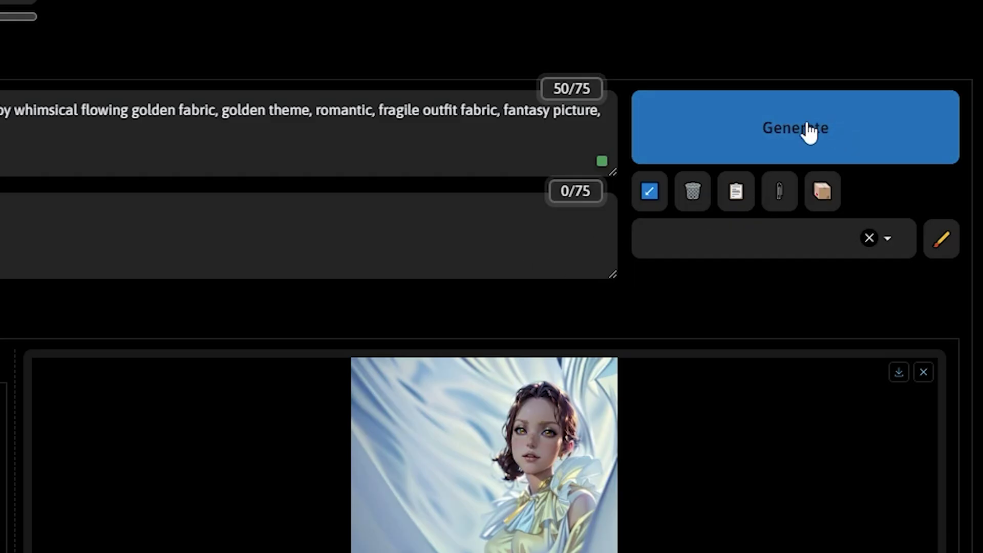
Generate the batch and view the 200 new frames in the maximized Output Aniverse folder.
left_click(885, 130)
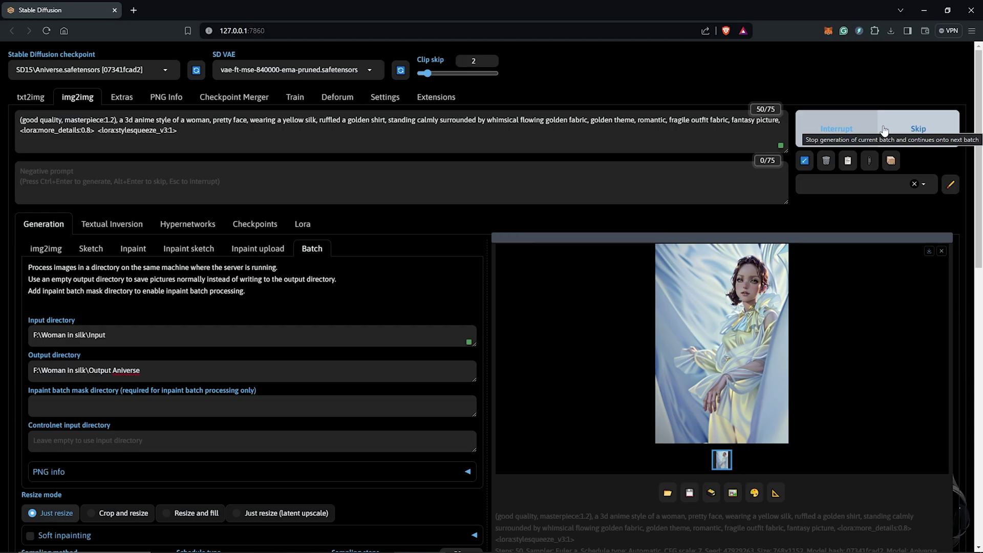
key("alt+Tab")
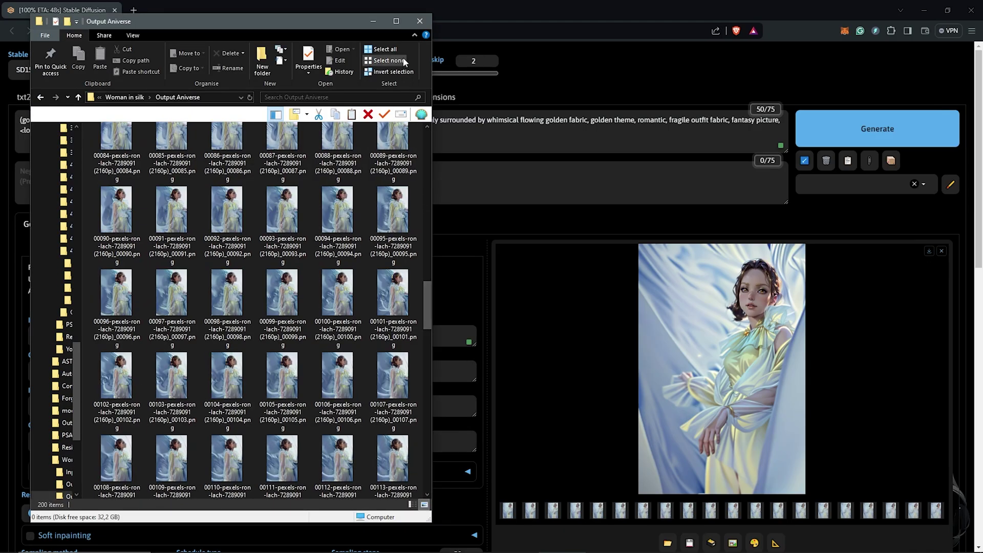
left_click(395, 21)
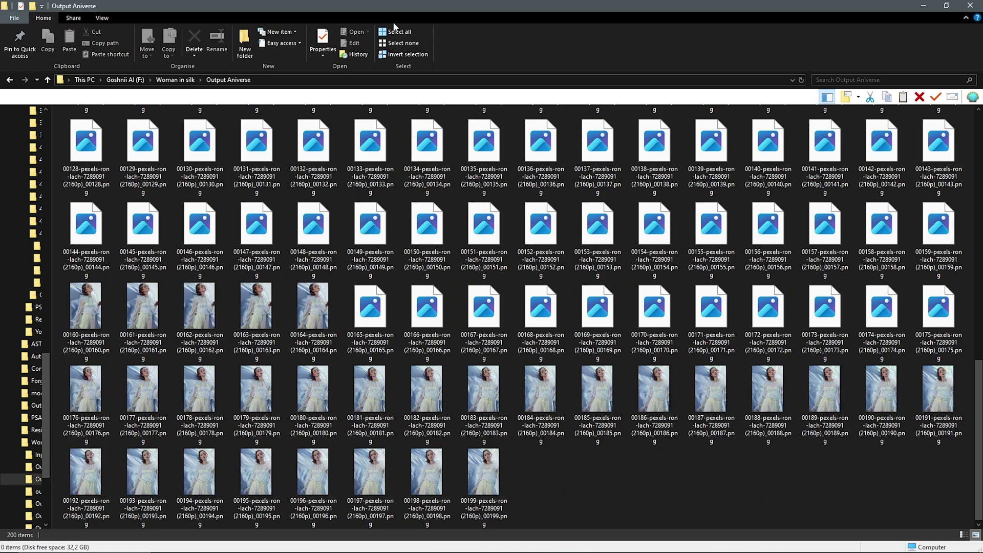
left_click_drag(978, 440, 978, 193)
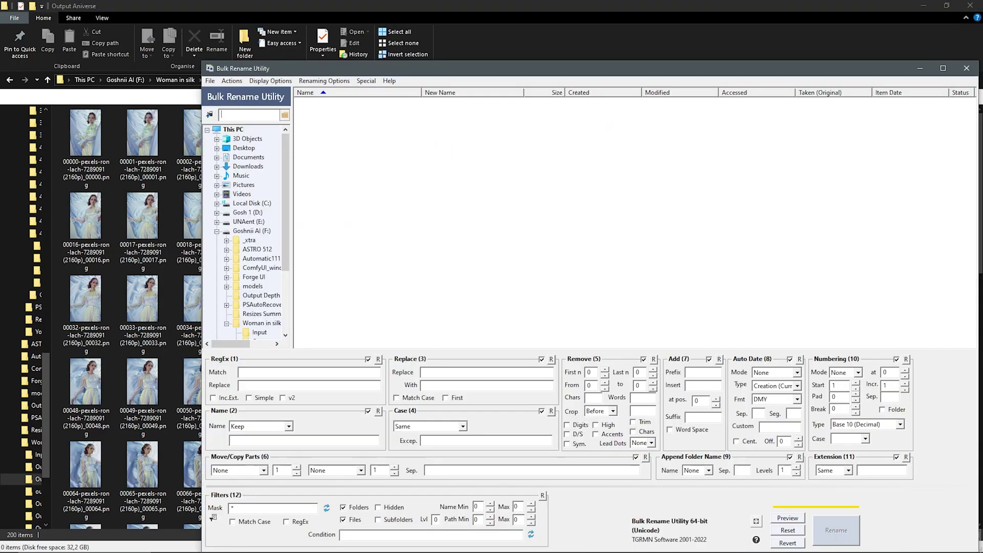
Load the Output Aniverse folder into Bulk Rename Utility's file list.
left_click(199, 25)
left_click(266, 79)
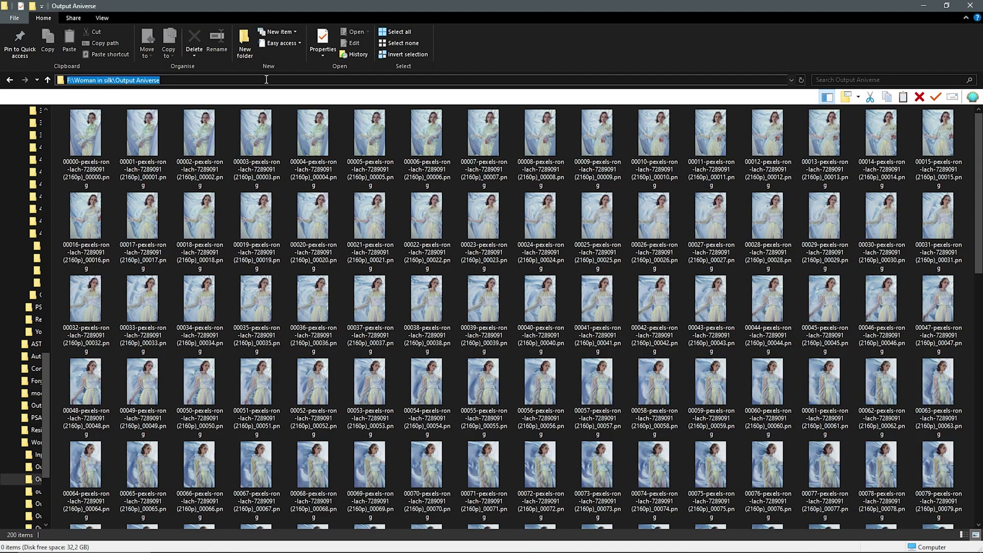
key("ctrl+c")
key("alt+Tab")
left_click(258, 114)
key("ctrl+v")
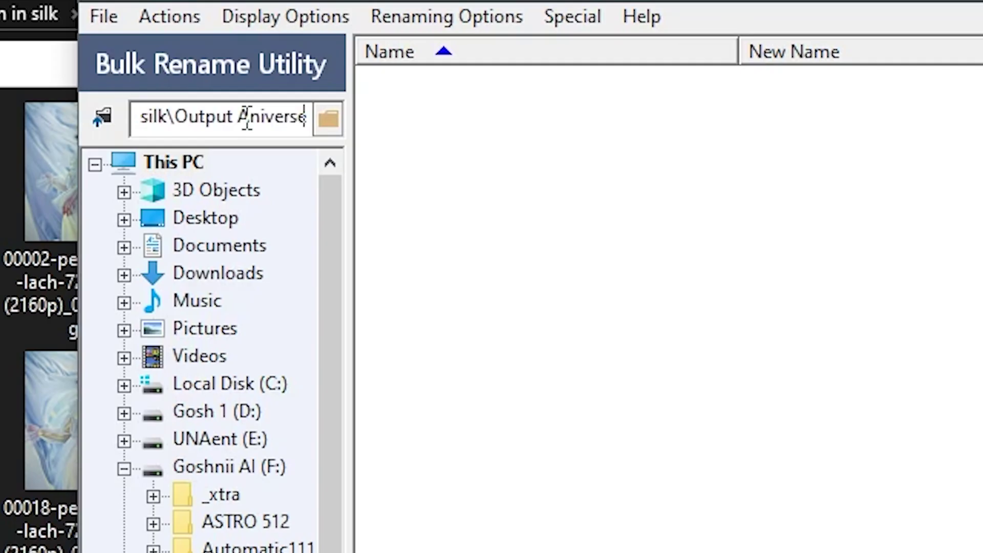
key("Return")
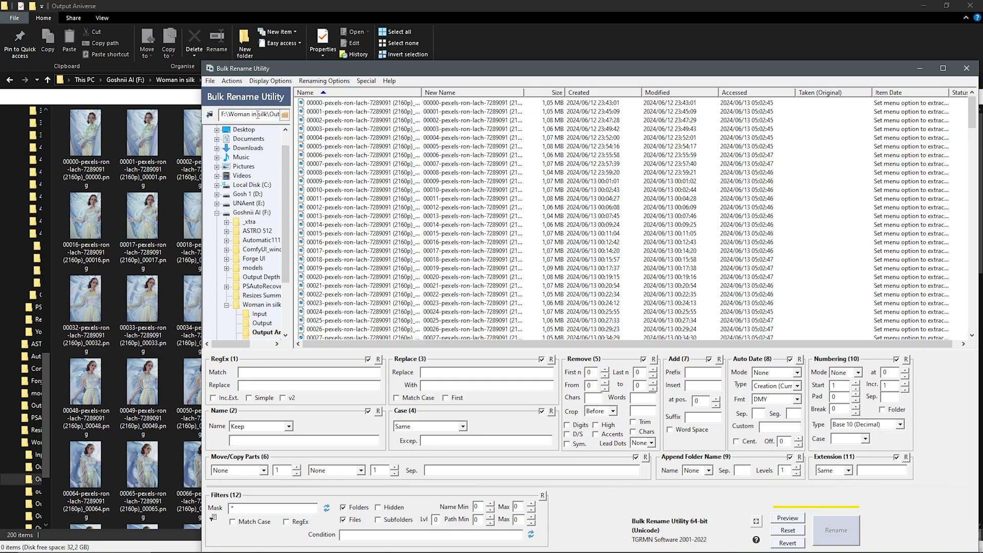
Rename all files with Remove First 44, prefix 'image' and suffix numbering, giving image1.png–image200.png.
left_click(346, 105)
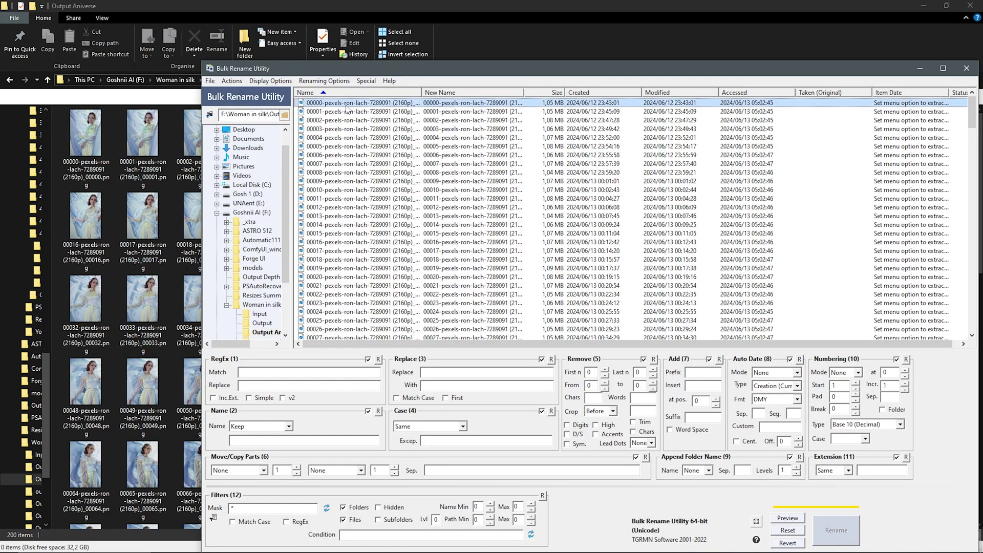
key("ctrl+a")
left_click_drag(605, 372, 605, 372)
left_click(703, 372)
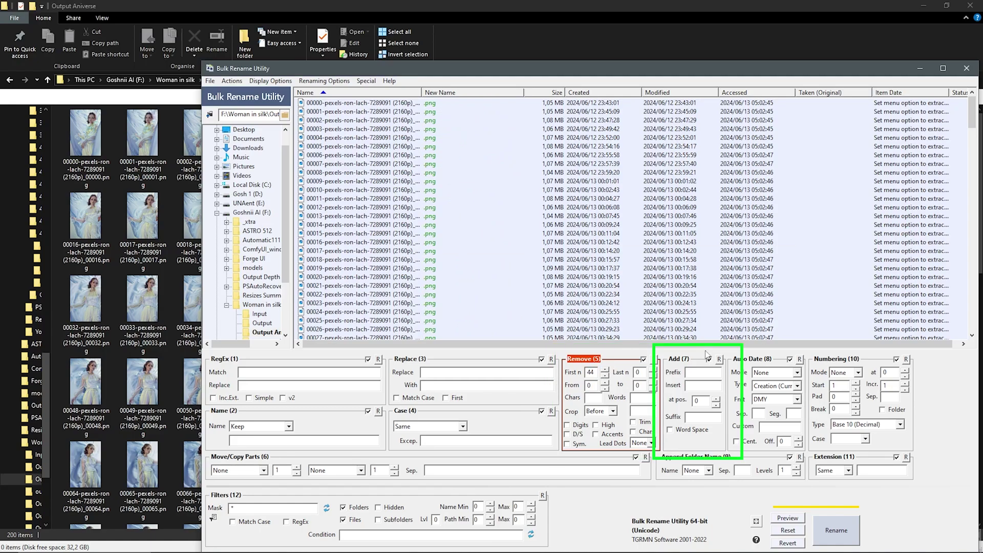
type("image")
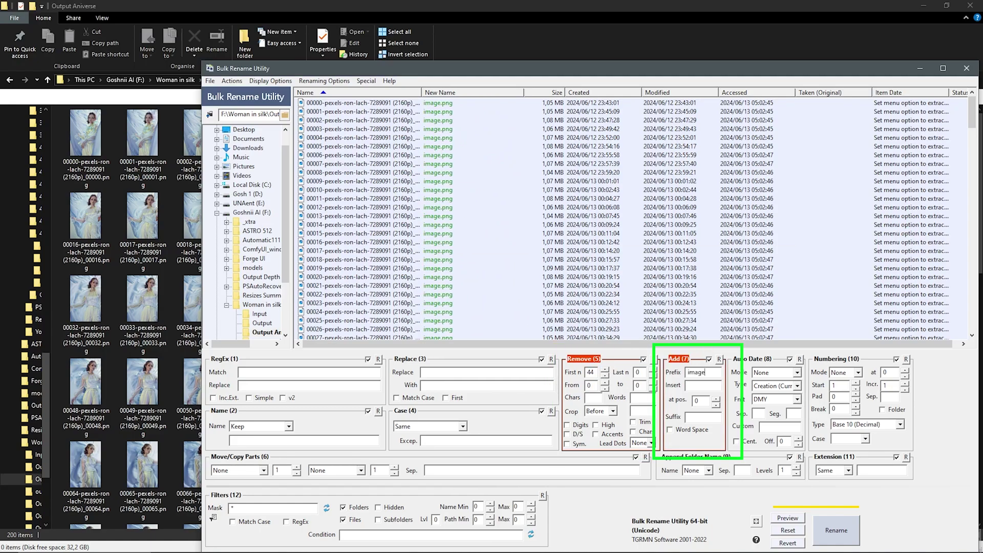
left_click(858, 372)
left_click(851, 397)
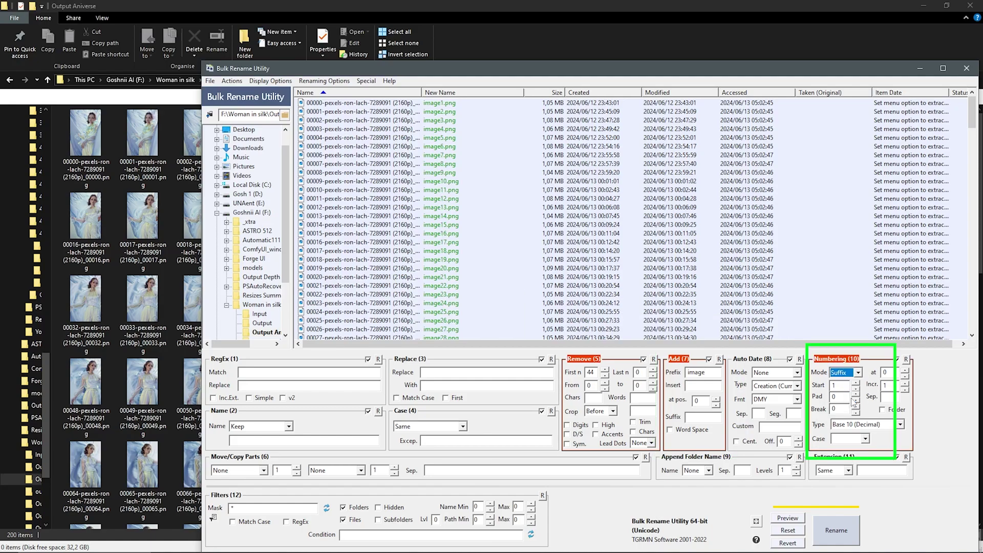
scroll(475, 303, "down", 20)
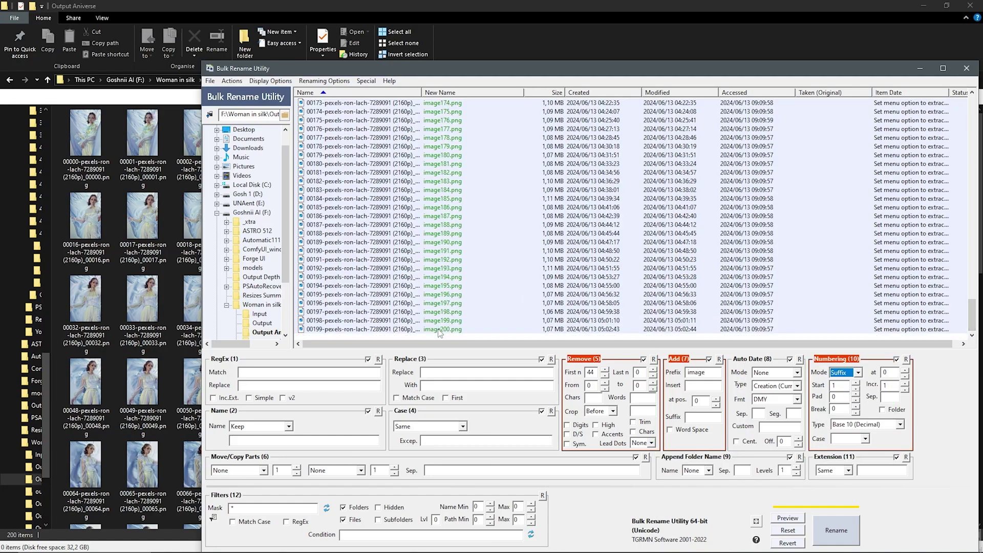
left_click(837, 531)
left_click(604, 380)
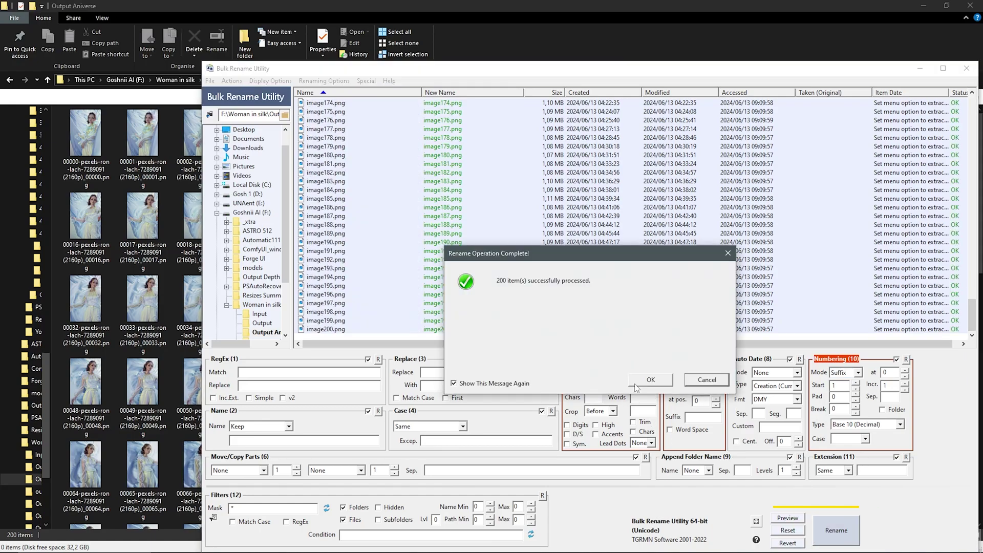
left_click(643, 383)
Return to the renamed frames folder and shrink its window over Topaz Video AI.
key("alt+Tab")
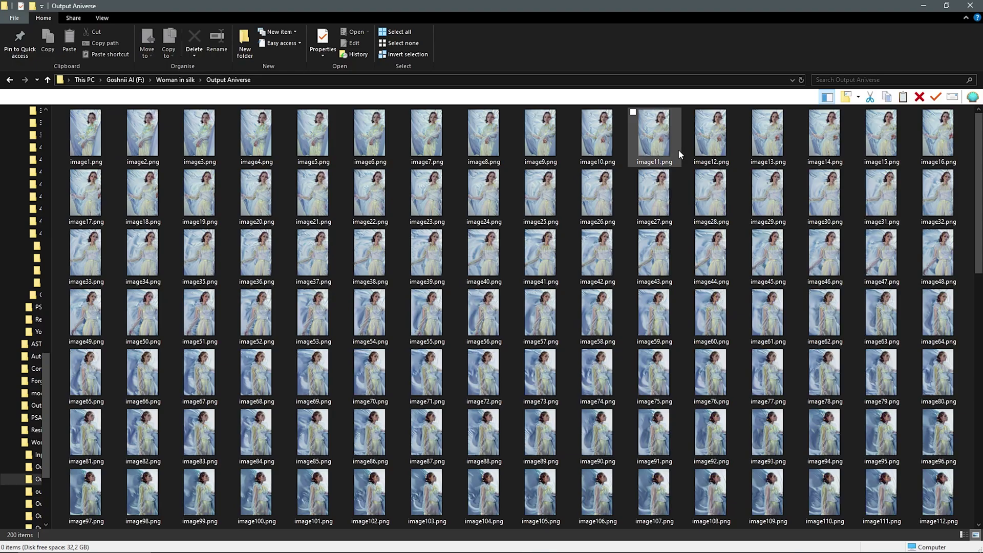
scroll(661, 348, "down", 5)
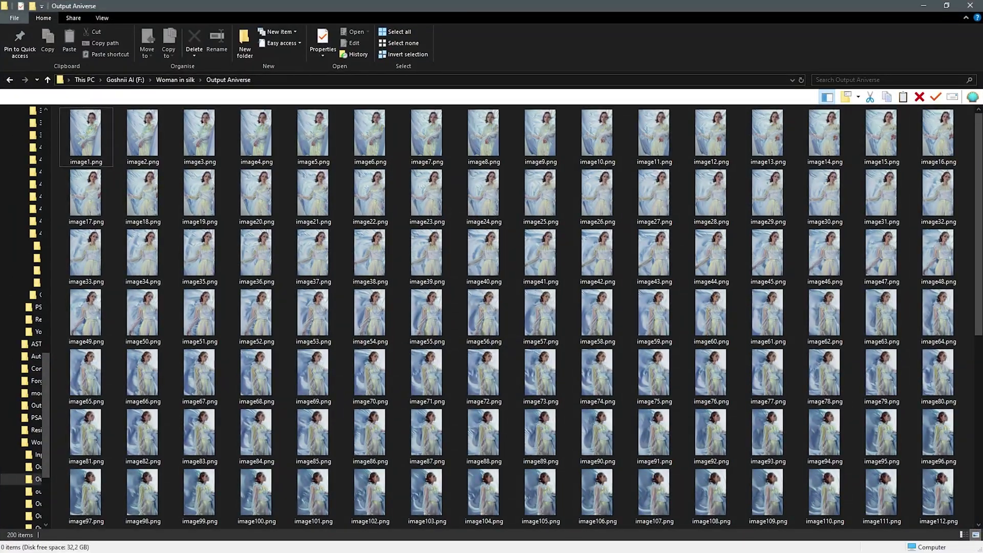
left_click_drag(628, 5, 758, 41)
Import all 200 renamed frames into Topaz Video AI.
left_click(628, 169)
key("ctrl+a")
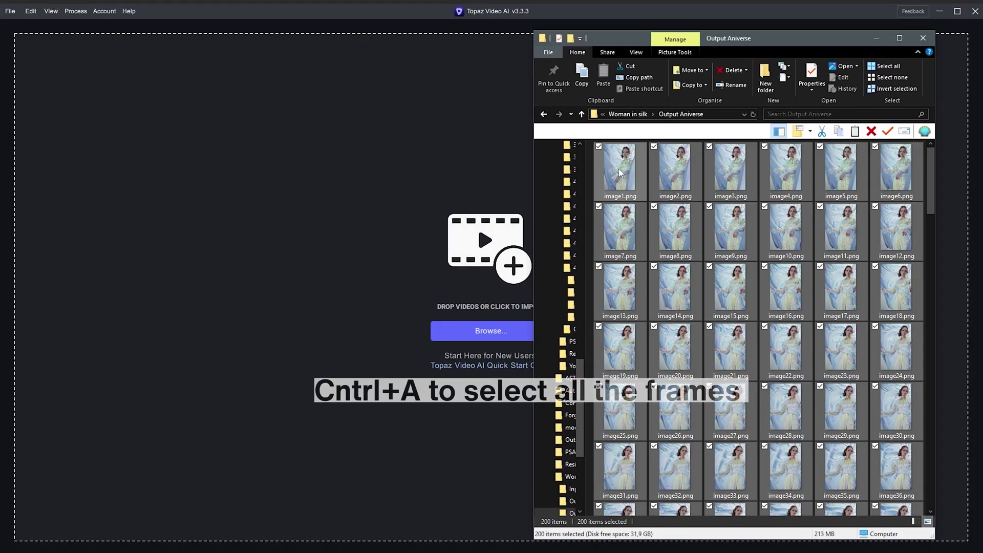
left_click_drag(628, 169, 320, 204)
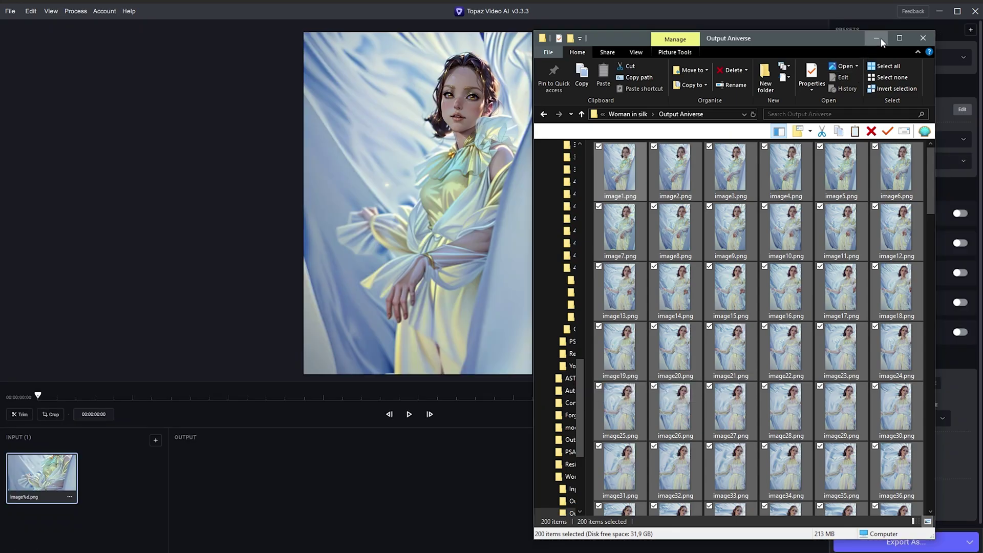
left_click(877, 40)
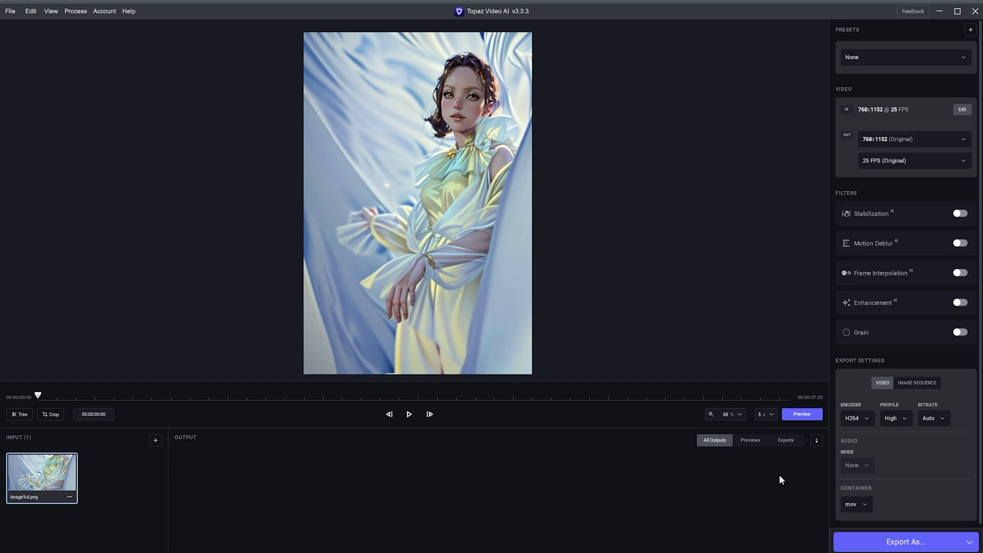
Set the output frame rate to 60 FPS and enable the Enhancement filter.
left_click(965, 163)
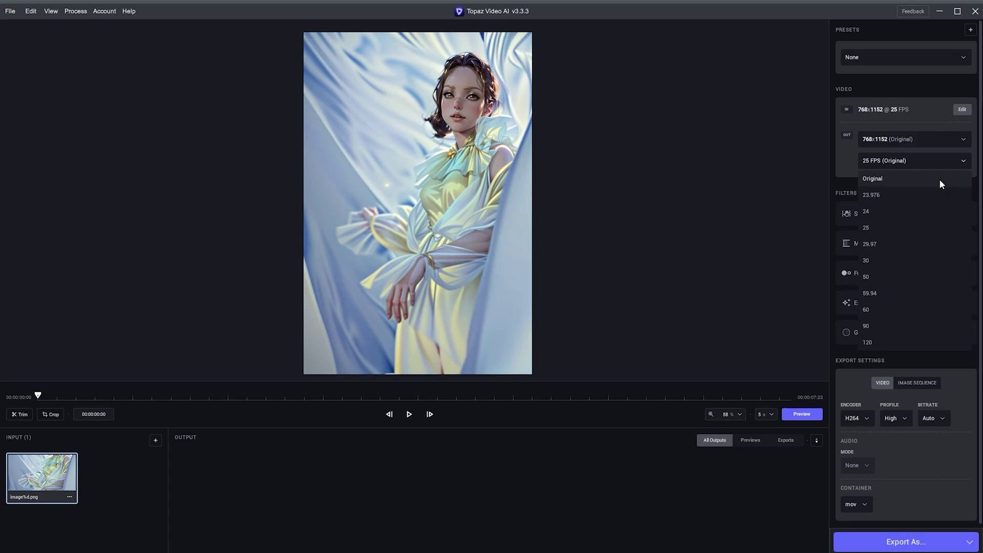
left_click(866, 309)
scroll(898, 316, "down", 3)
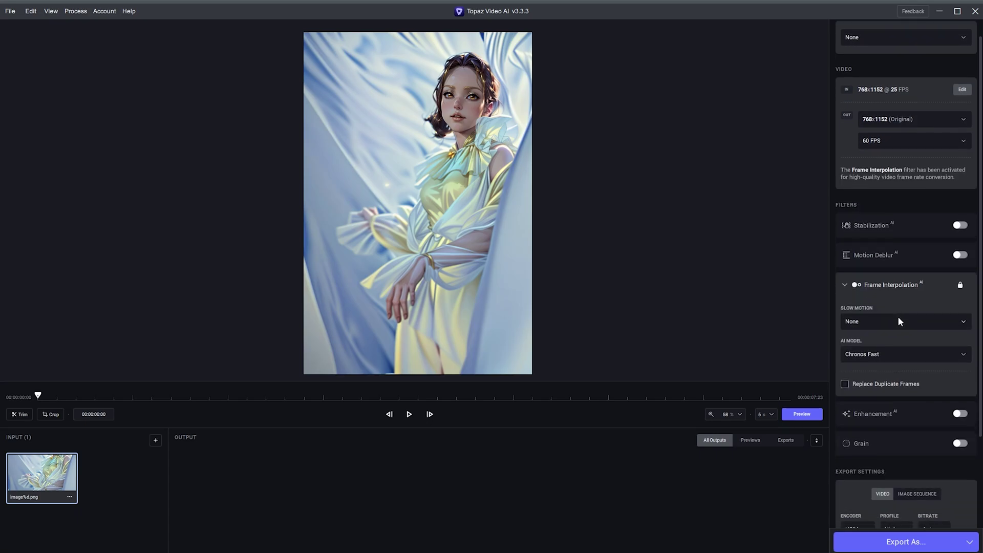
left_click(959, 333)
scroll(951, 353, "down", 2)
Use Manual enhancement with Revert Compression and Recover Details at 100, plus higher Deblur and Dehalo.
left_click(953, 360)
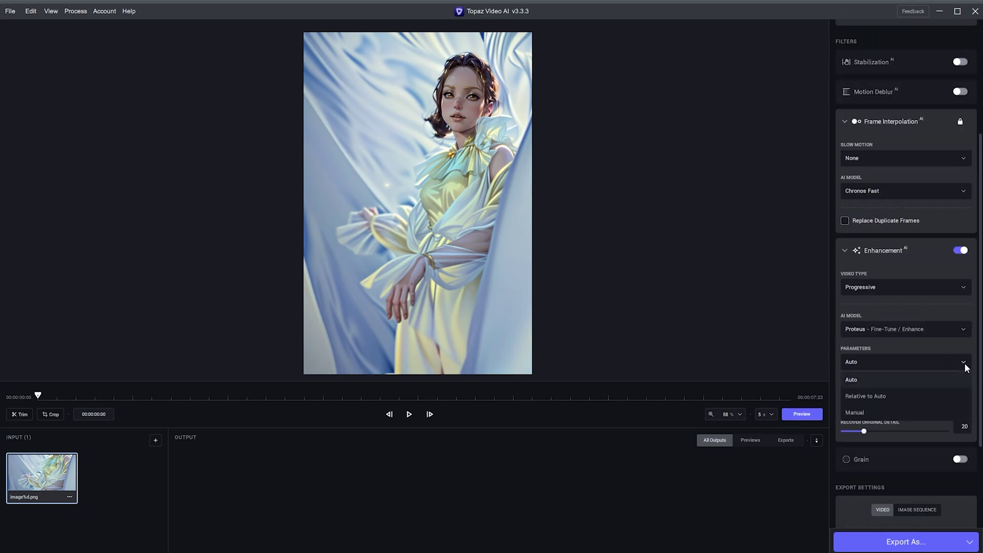
left_click(867, 412)
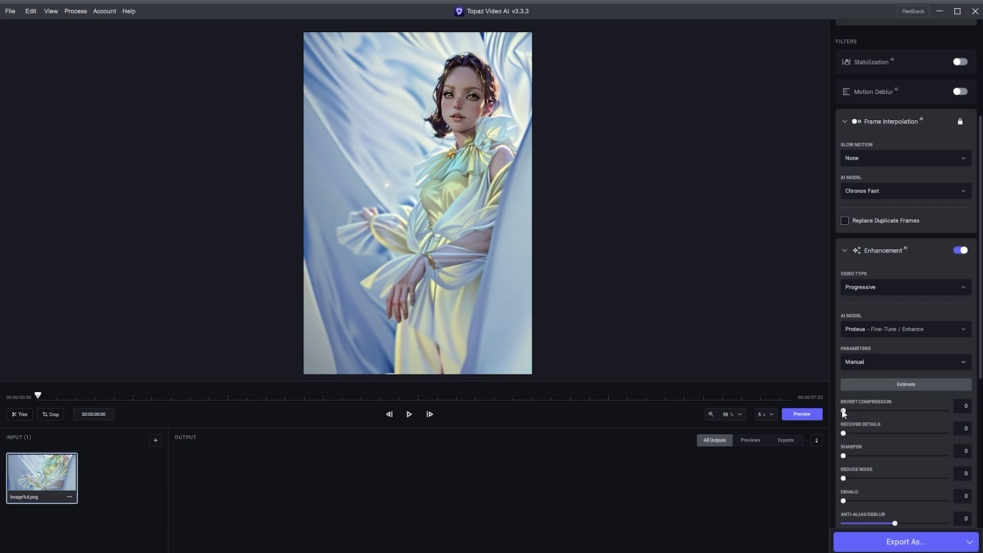
left_click_drag(881, 410, 946, 411)
left_click_drag(844, 433, 957, 436)
left_click_drag(846, 456, 854, 455)
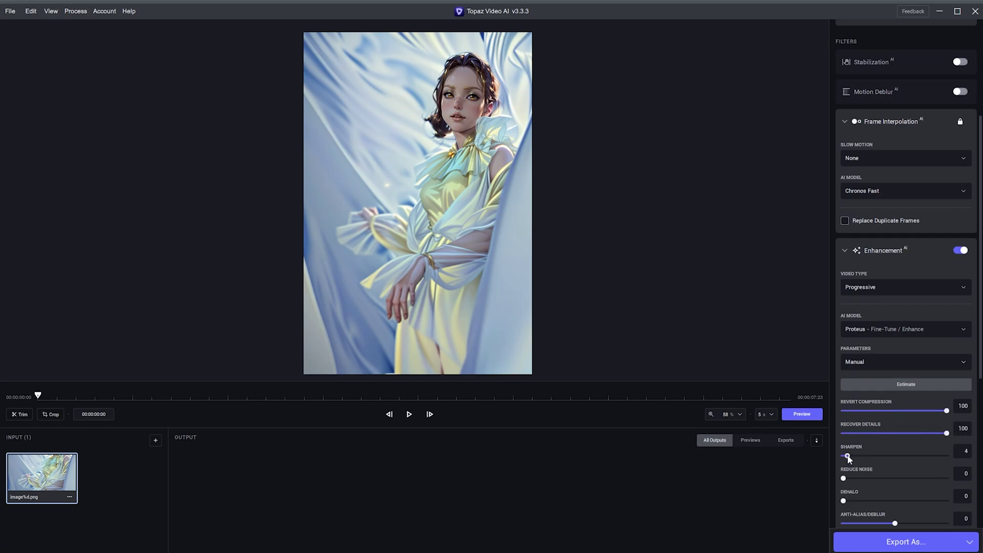
scroll(874, 474, "down", 1)
left_click_drag(896, 489, 918, 487)
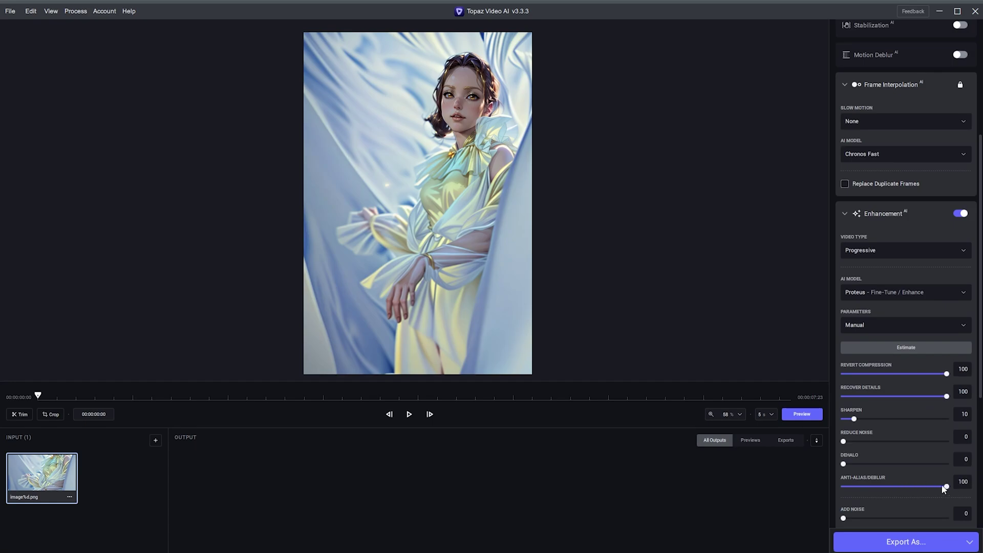
left_click_drag(845, 465, 875, 466)
Keep the H264 encoder and set the output container to mp4.
scroll(837, 449, "down", 4)
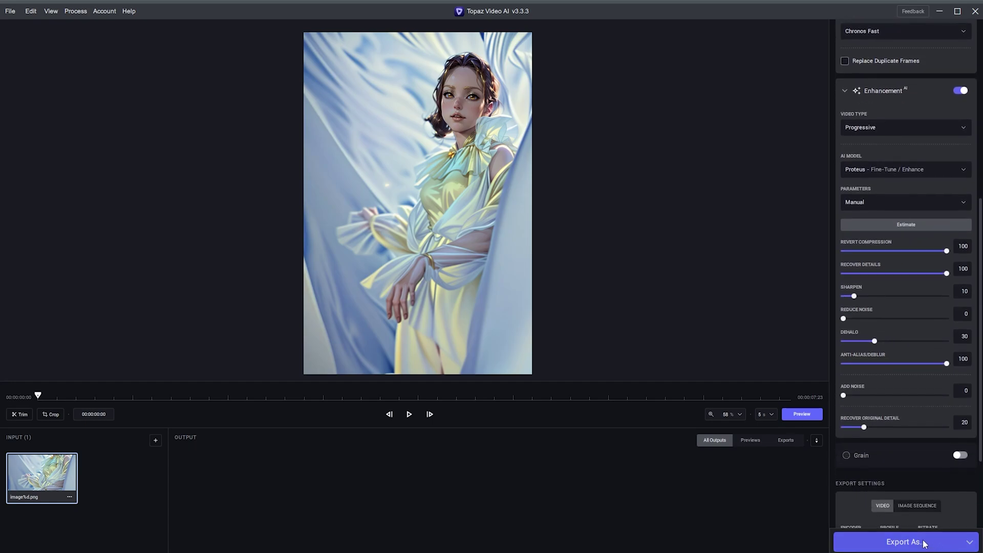
scroll(914, 517, "down", 4)
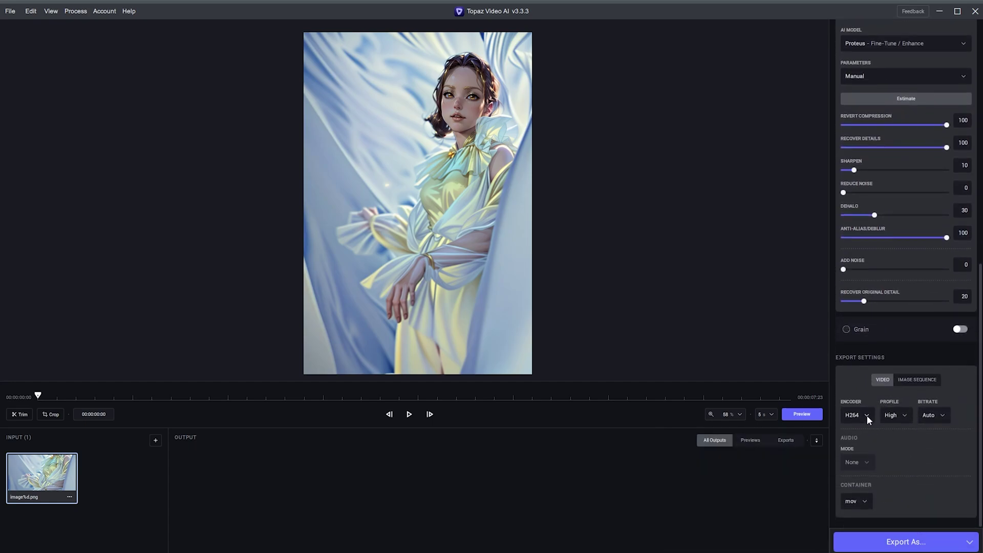
left_click(867, 416)
left_click(866, 450)
left_click(865, 500)
left_click(852, 449)
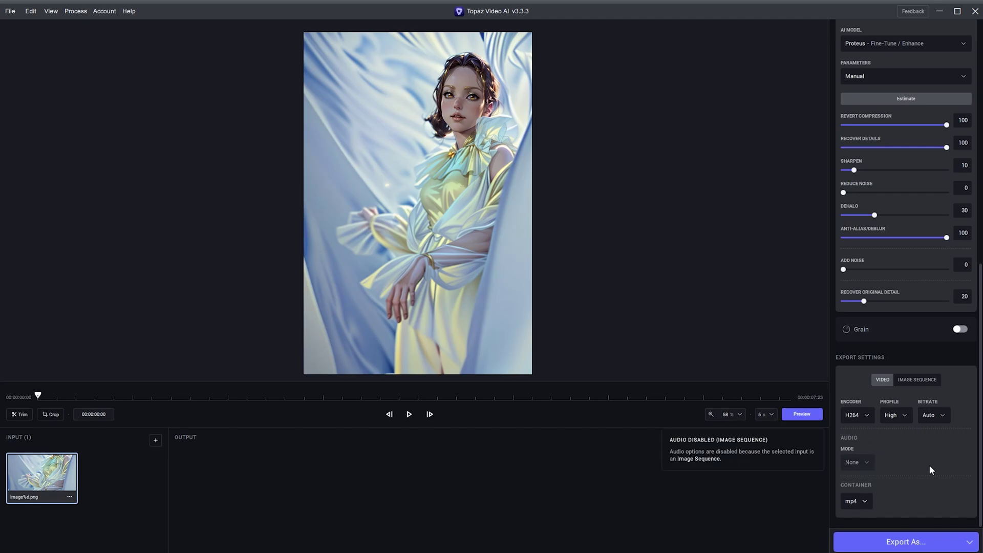
Export the video, check the face in the comparison preview, and reveal Woman golden.mp4 in Explorer.
left_click(906, 542)
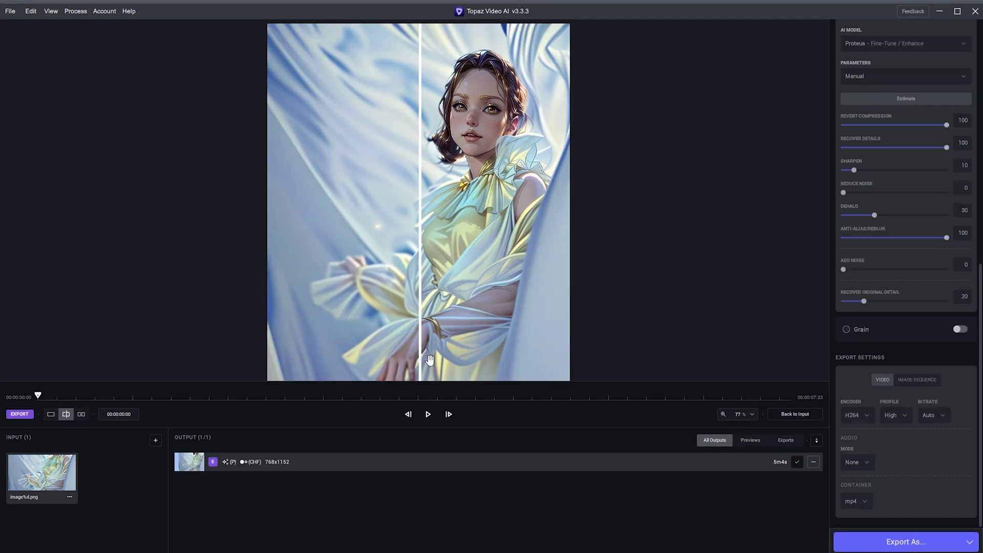
scroll(684, 63, "up", 5)
left_click_drag(685, 62, 589, 286)
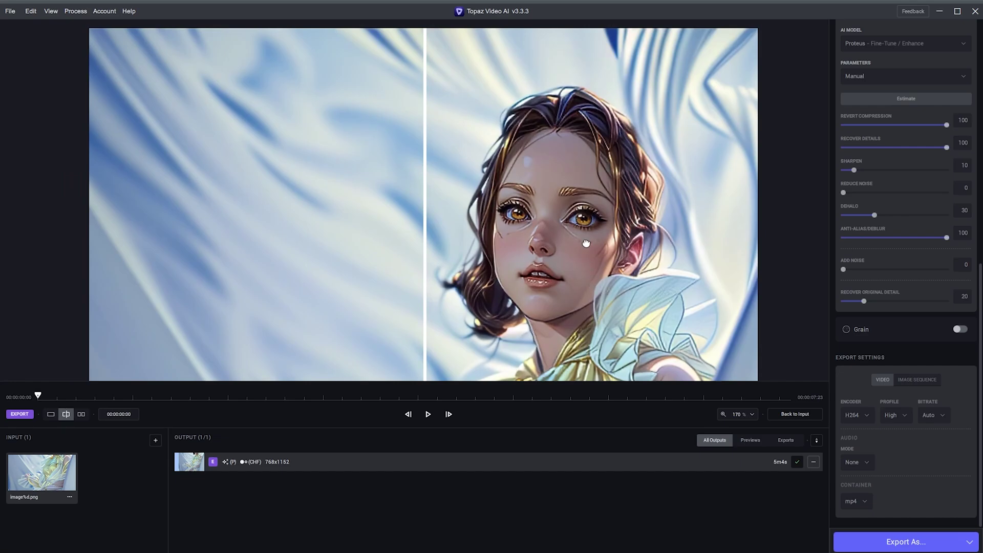
left_click_drag(586, 244, 379, 248)
key("ctrl+0")
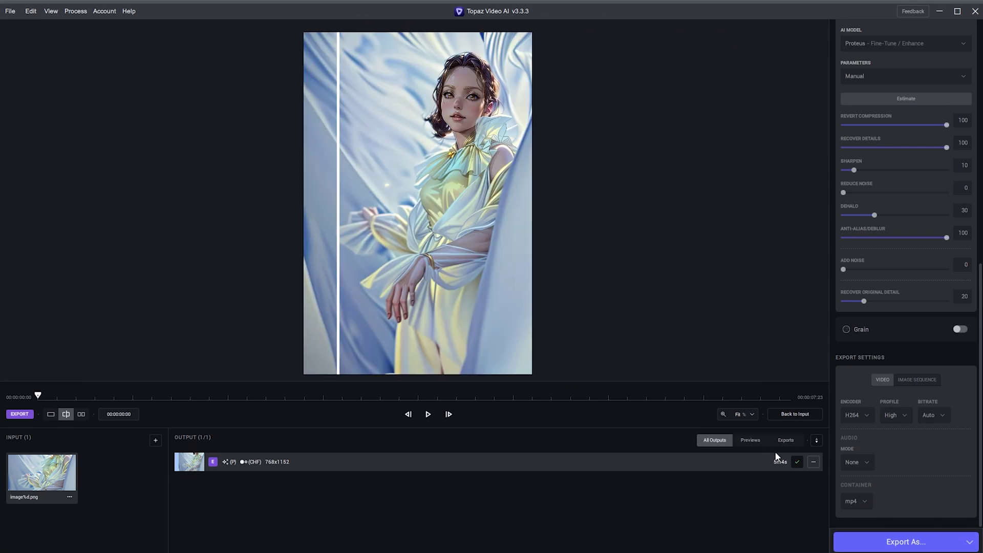
left_click(815, 462)
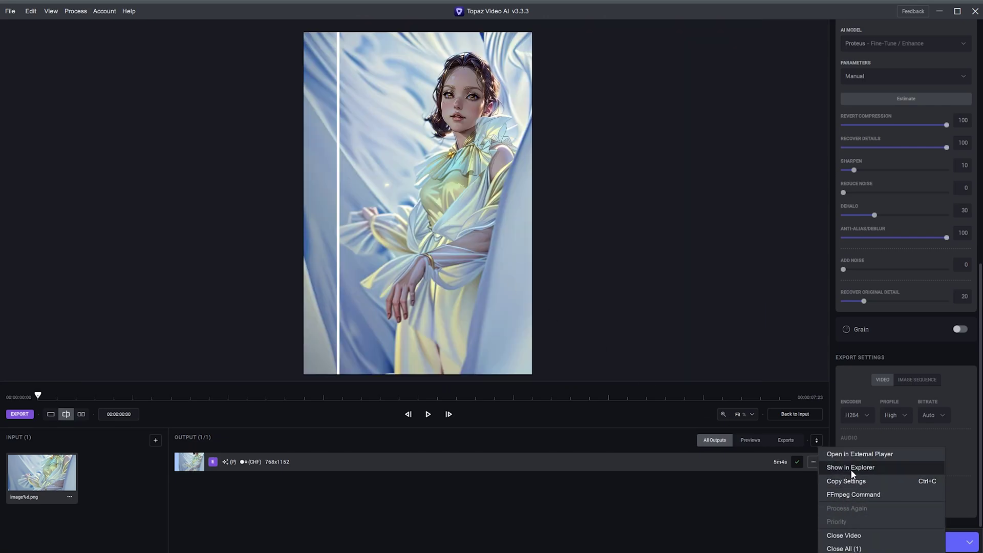
left_click(850, 468)
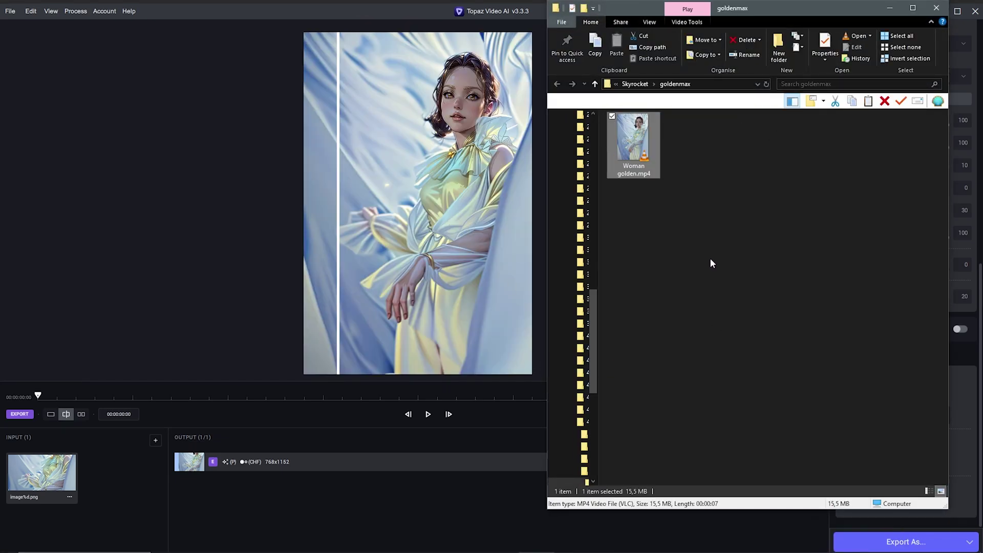
Play Woman golden.mp4 from the goldenmax folder.
double_click(637, 135)
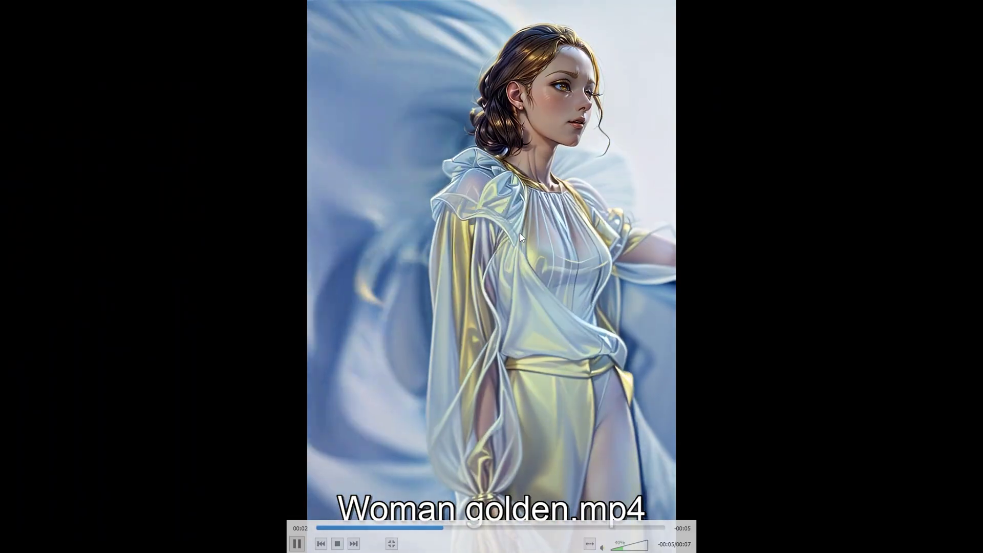